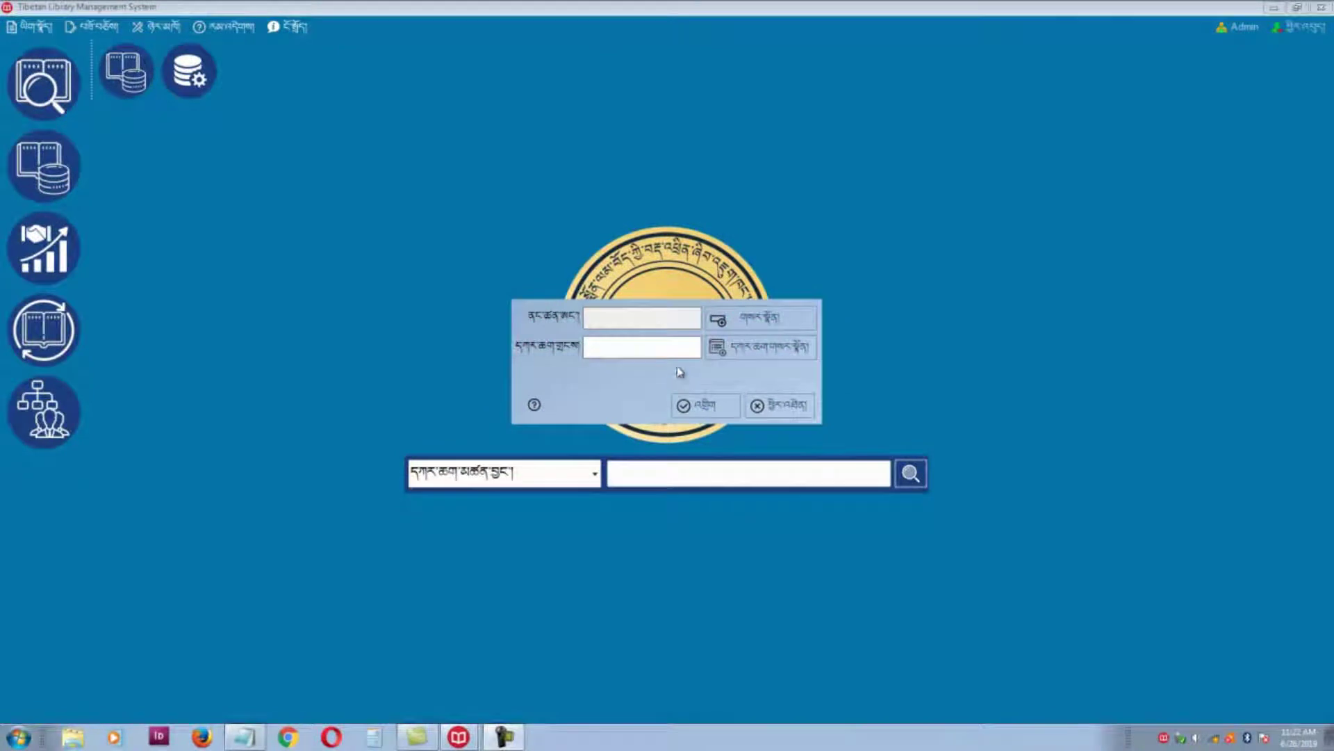
Step: Set the catalogue count to 4 for a new book collection and open the full group entry form for its first record
click(644, 349)
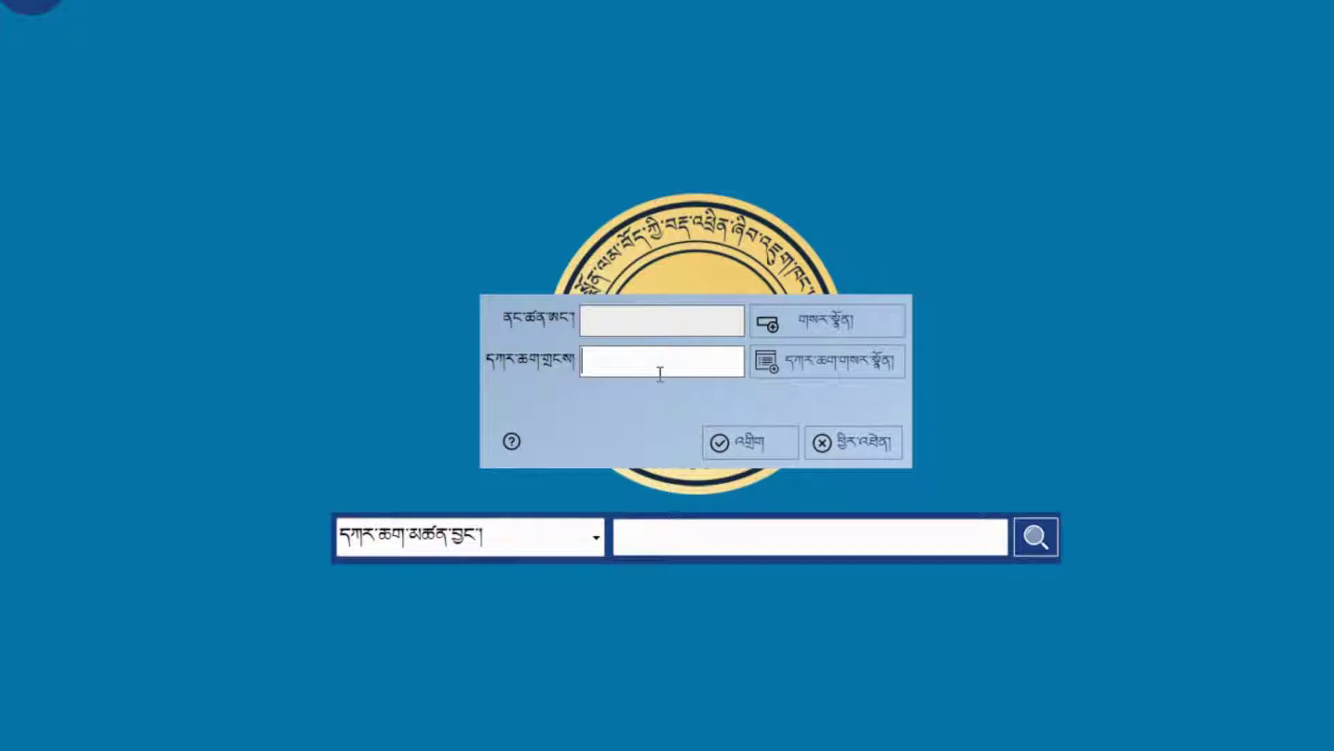
text(4)
click(794, 361)
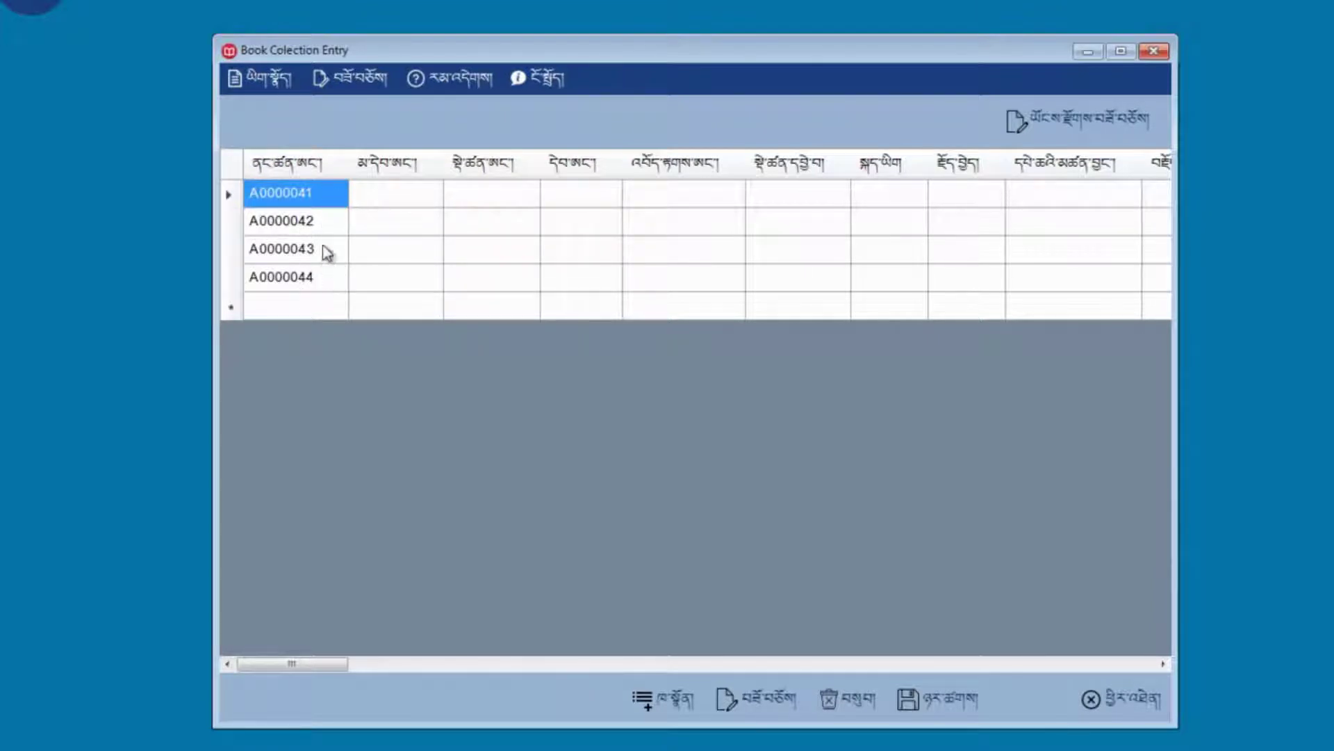
click(1048, 115)
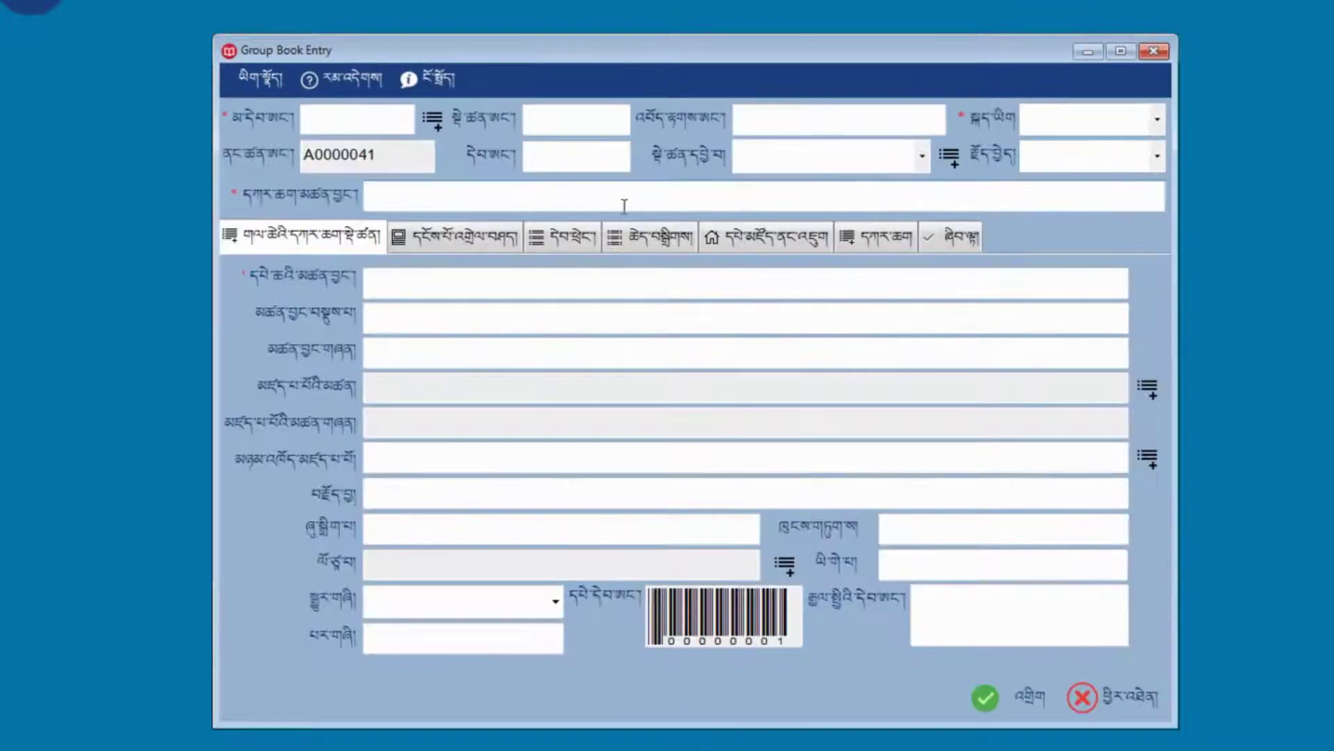
Step: Generate the main book number and set the language to བོད་སྐད།, the subject category to ཆོས་ལུགས། and the script to དབུ་ཅན།
click(439, 124)
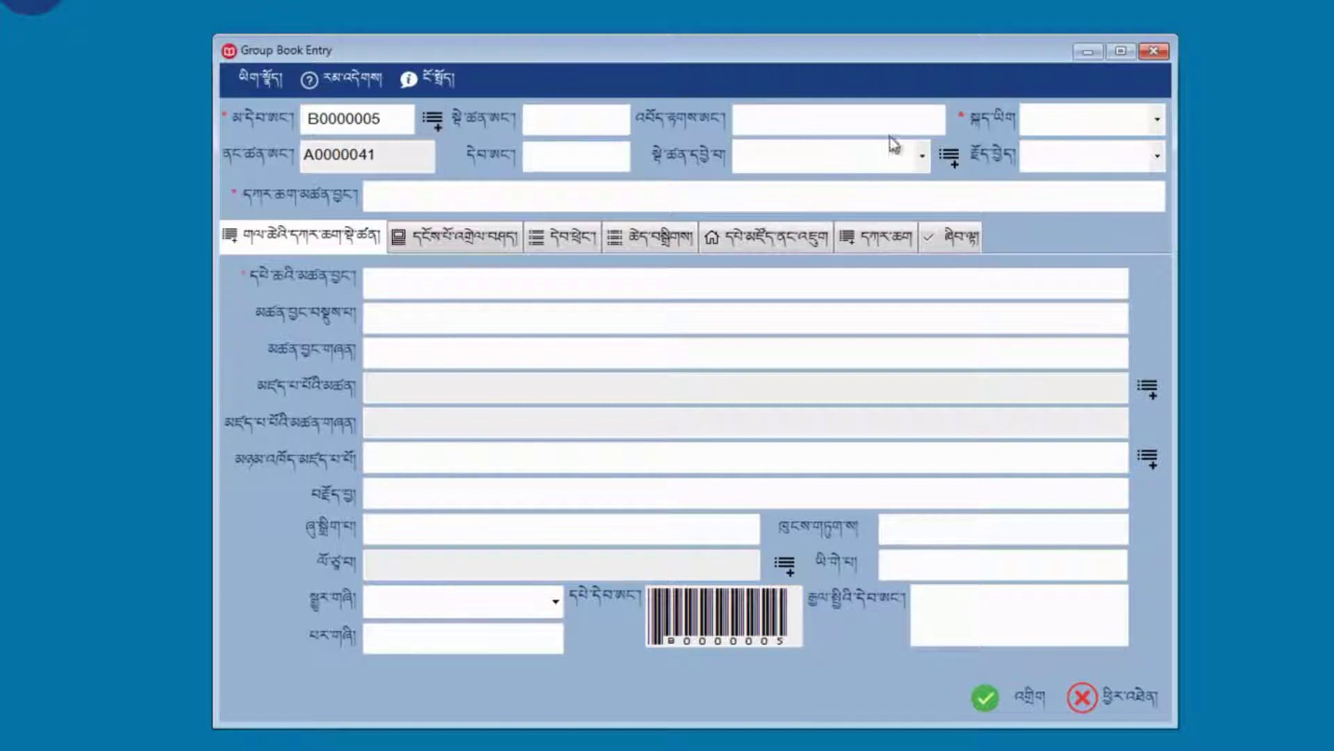
click(1157, 120)
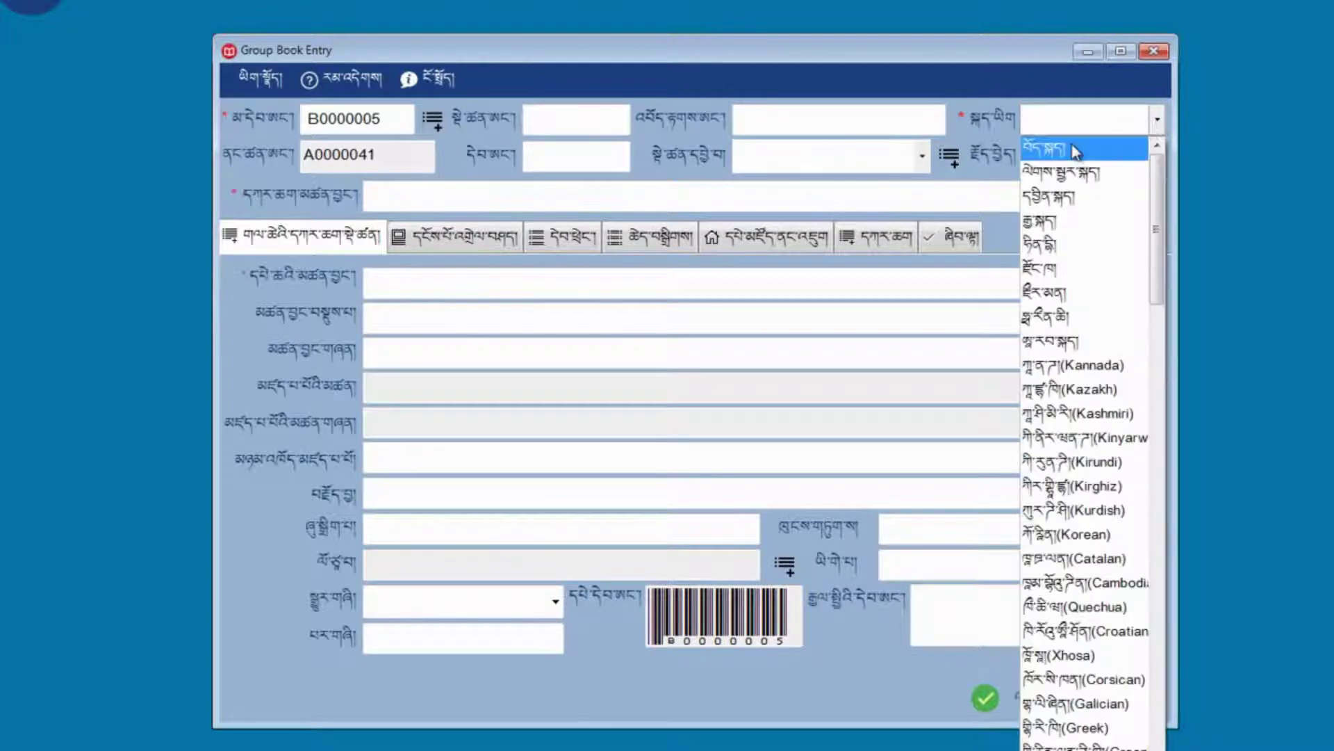
click(1096, 146)
click(922, 156)
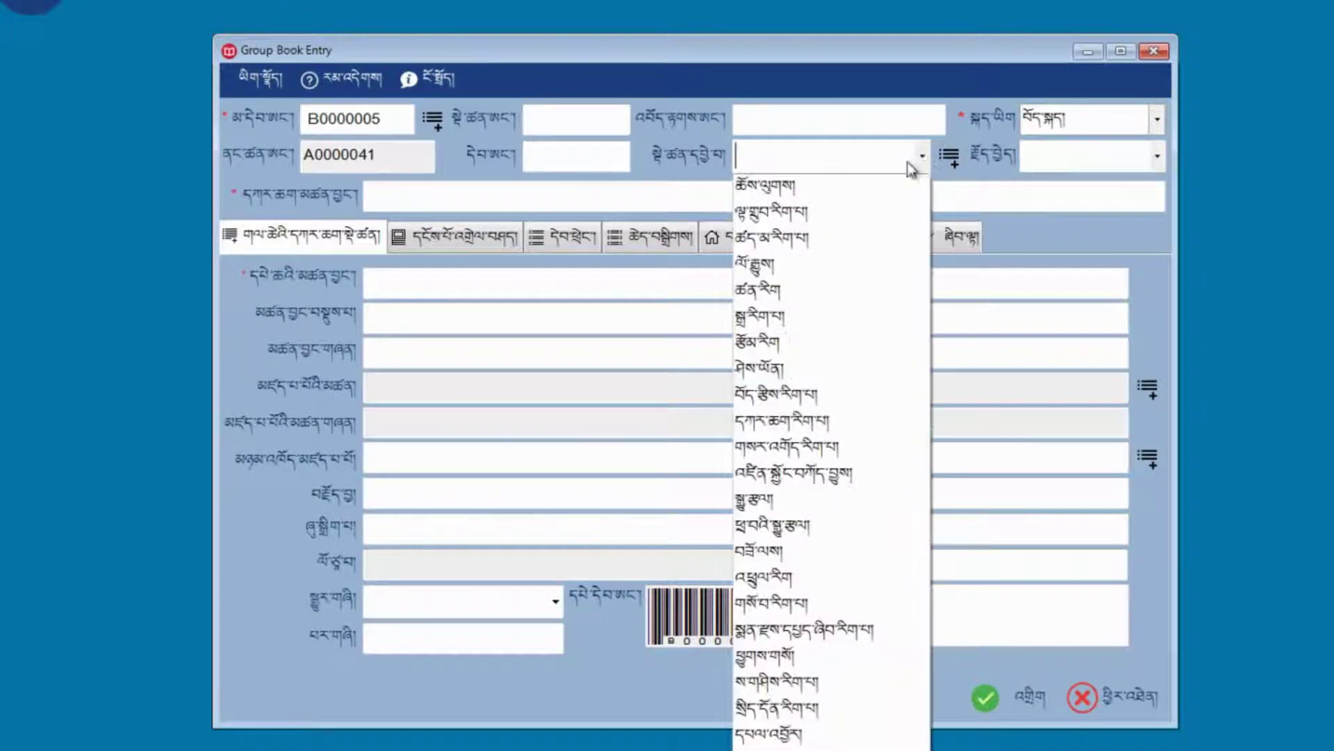
click(863, 191)
click(1157, 155)
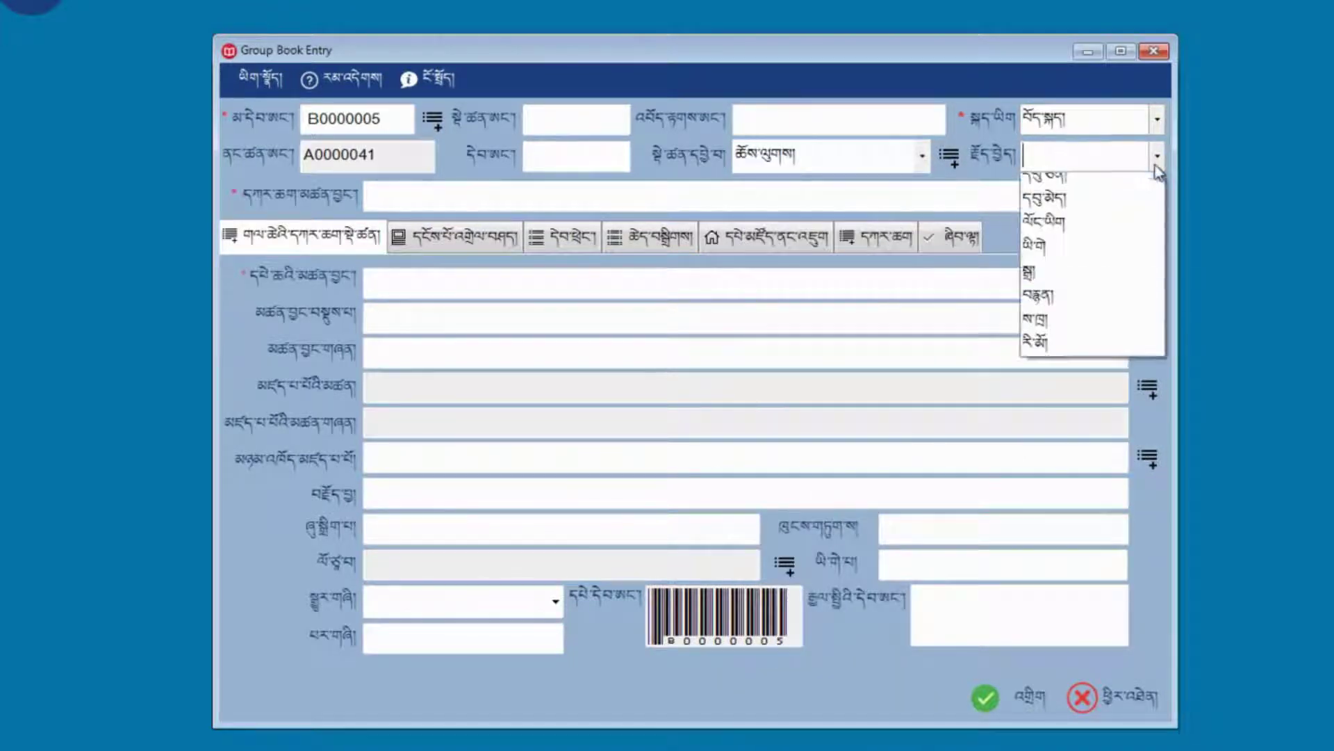
click(1072, 185)
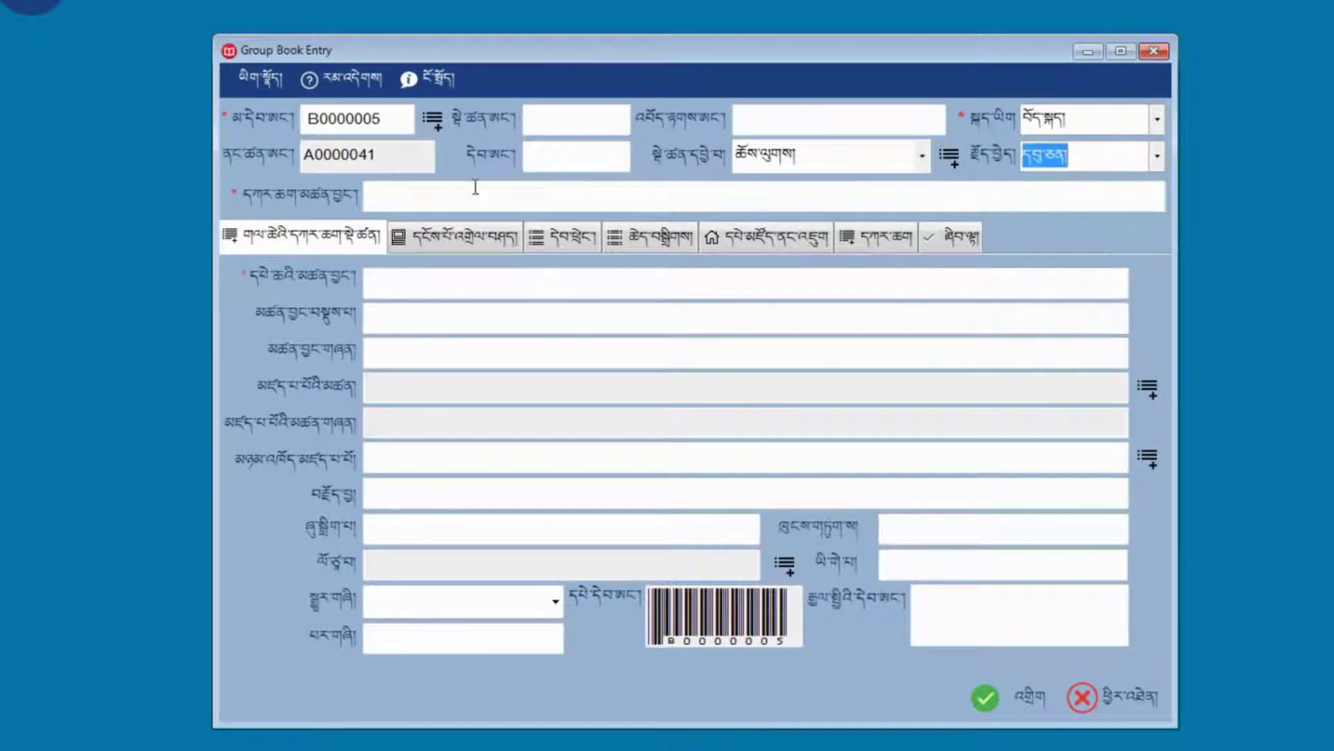
Step: Enter the title ཚད་མའི་བསྟན་བཅོས་ཆེན་མོ་རིག་པའི་རྒྱན།, short title ཚད་མ་རིག་རྒྱན། and alternative title རིག་རྒྱན།, choose author རྒྱལ་ཚབ་དར་མ་རིན་ཆེན། and set the edition to 2
click(407, 281)
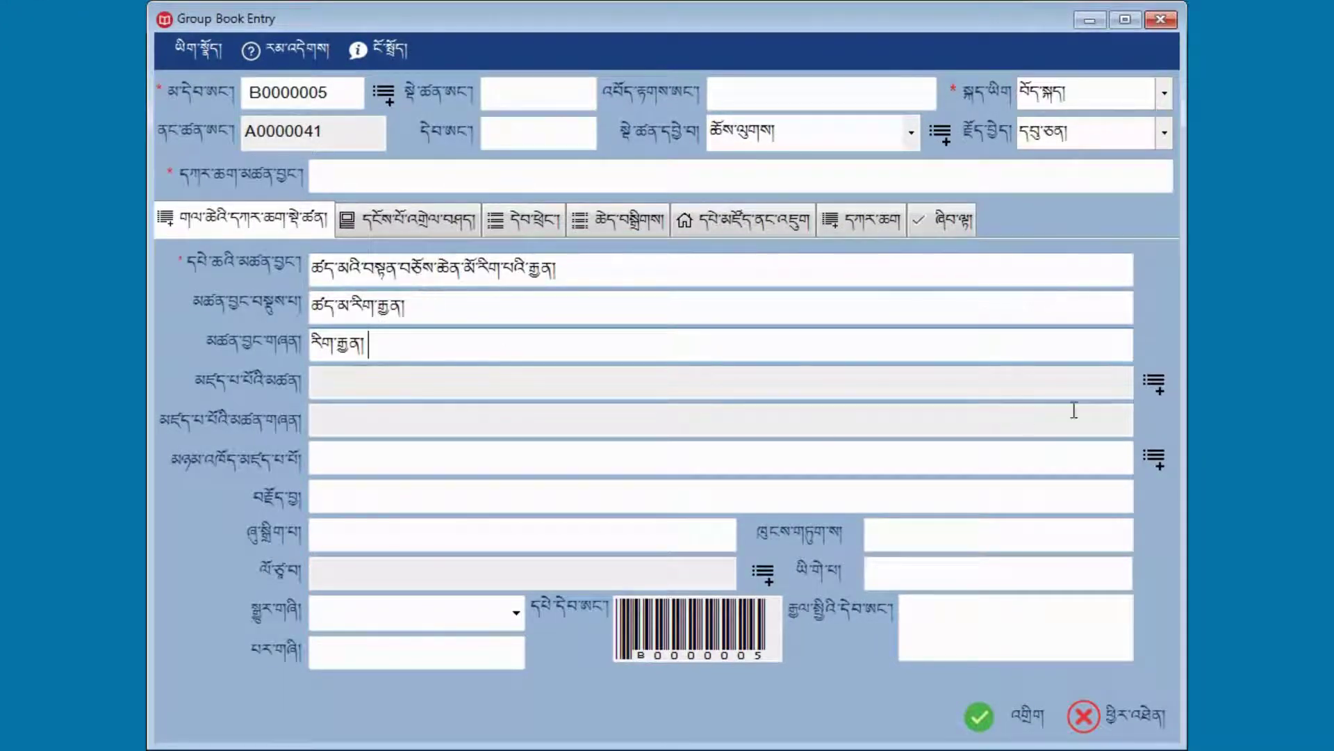
click(1154, 381)
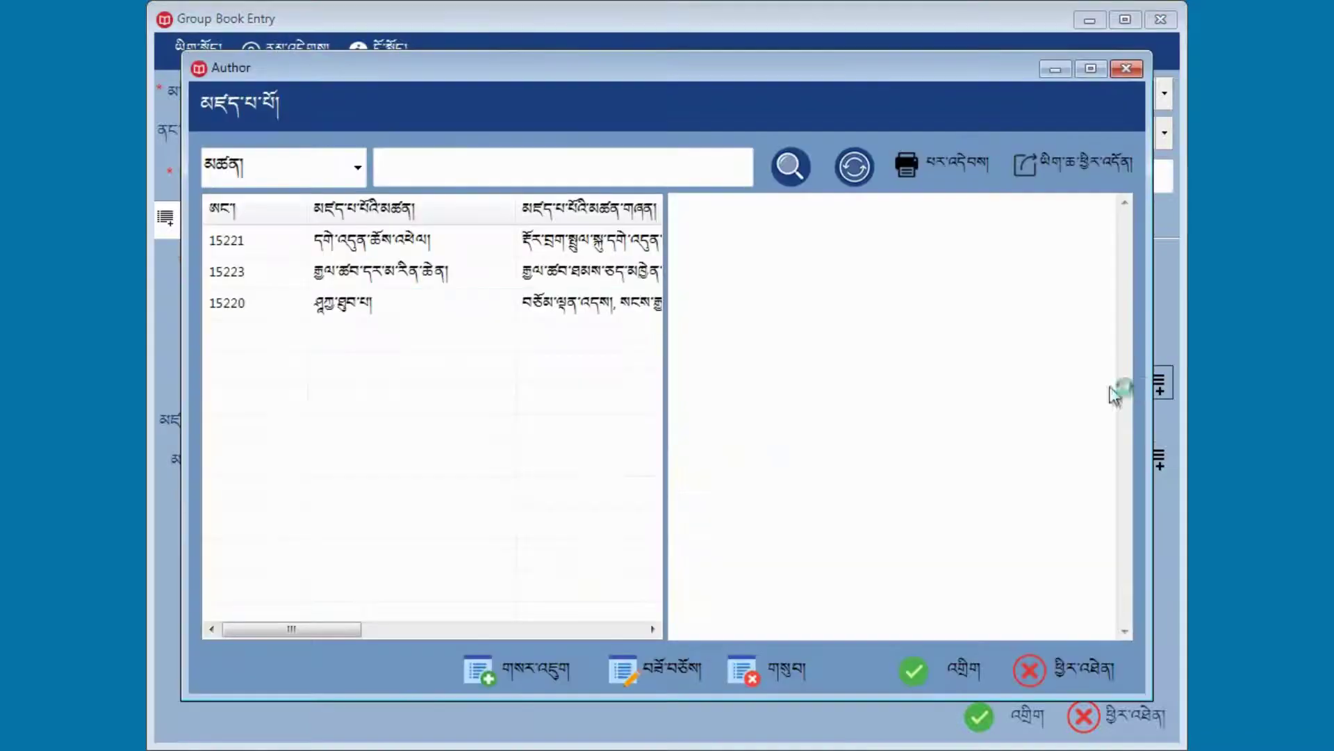
click(369, 275)
click(419, 273)
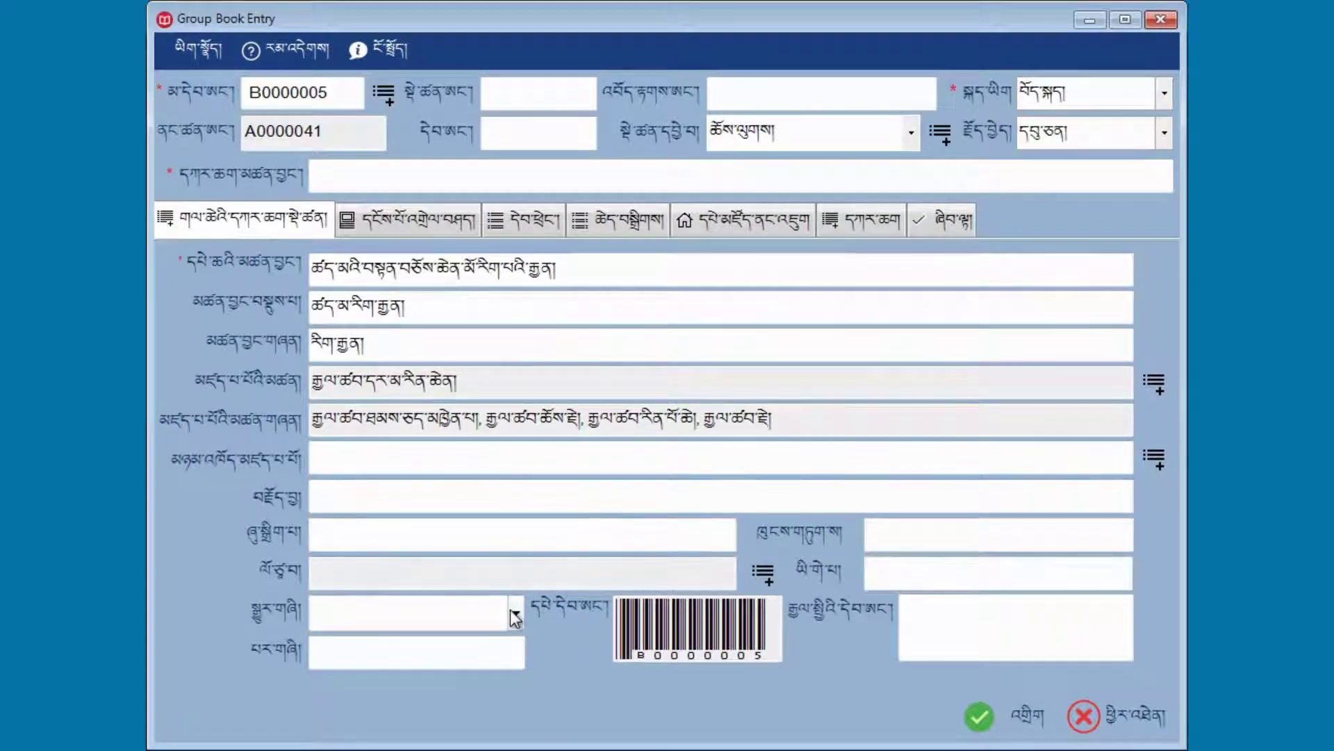
text(2)
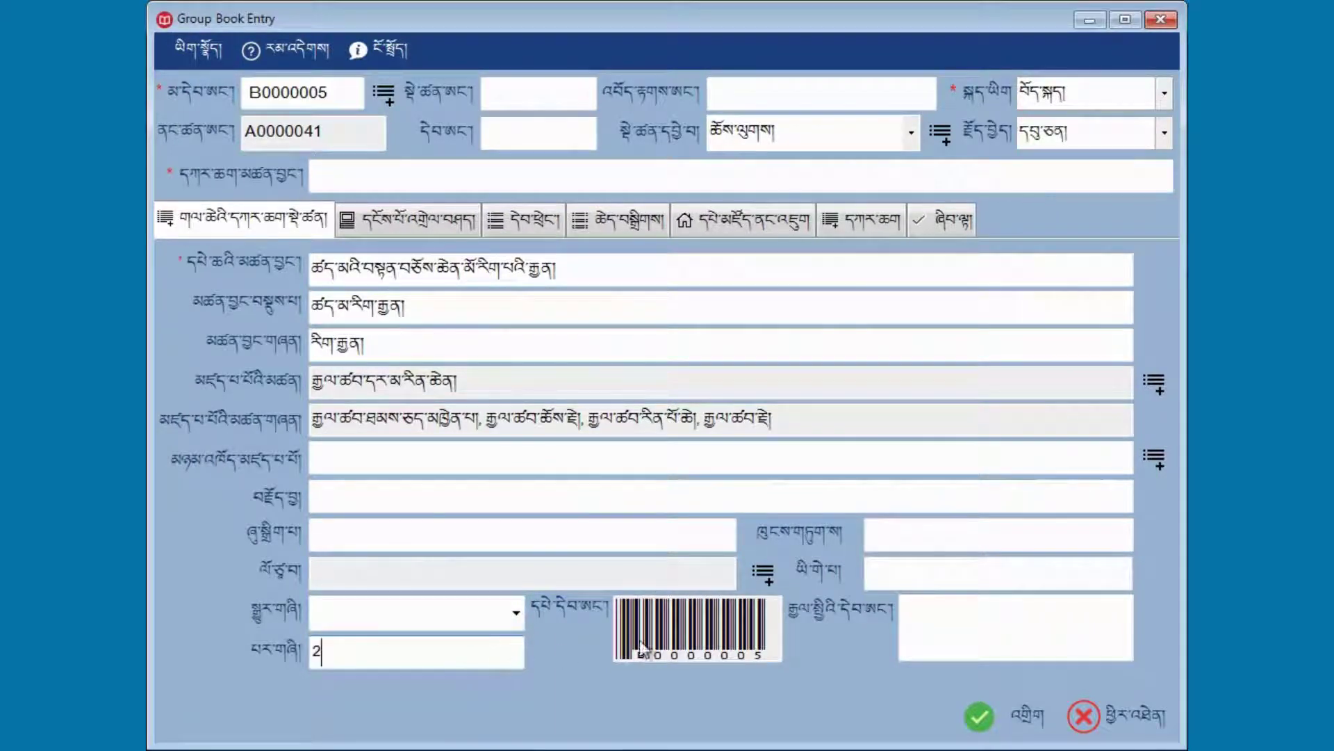
Step: In the physical description, choose ལྷ་ས། as the place of printing and set the printing date to 6/12/2019
click(435, 228)
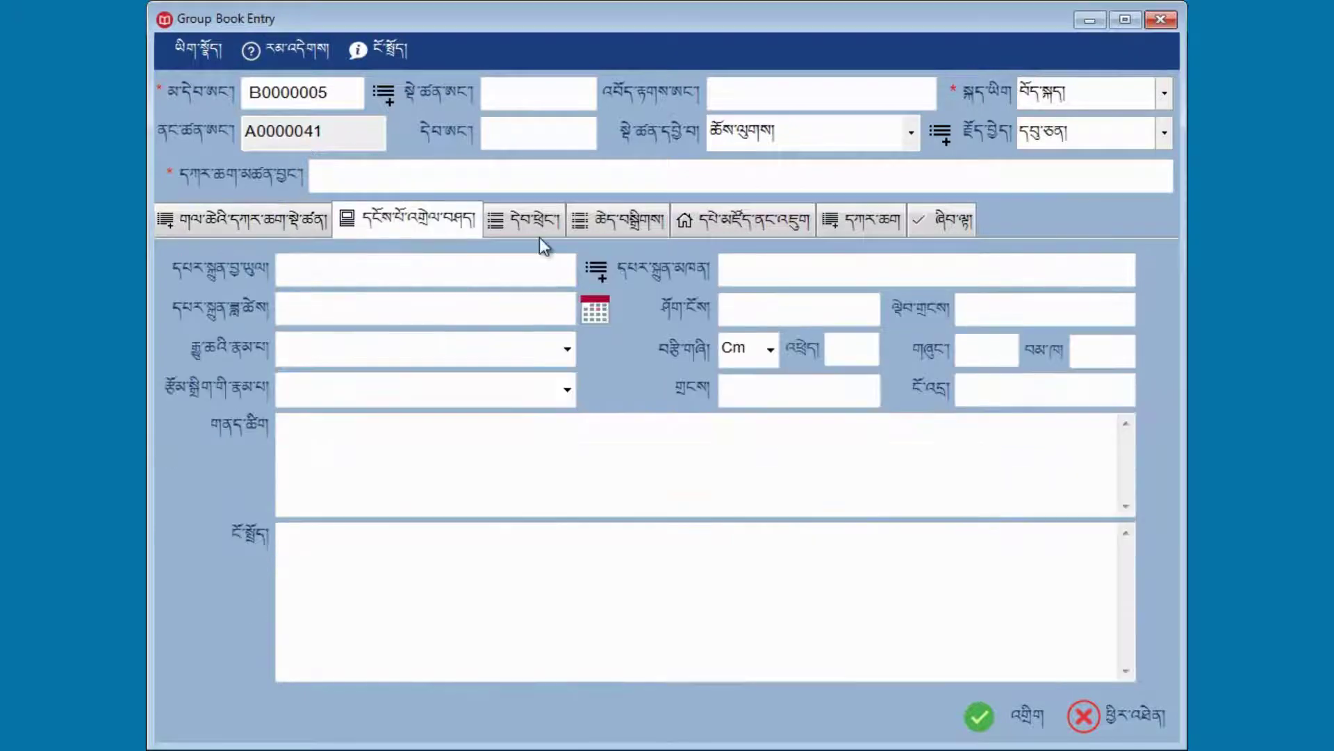
click(595, 271)
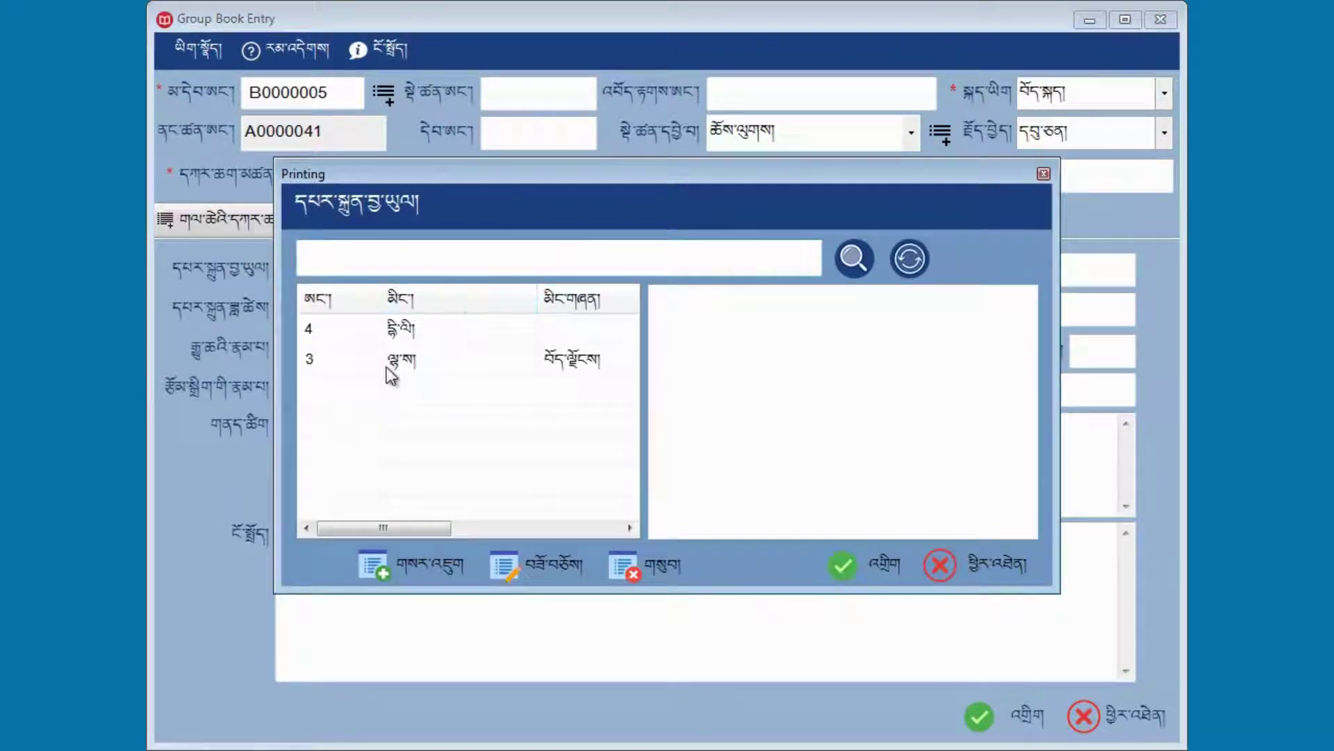
double_click(408, 366)
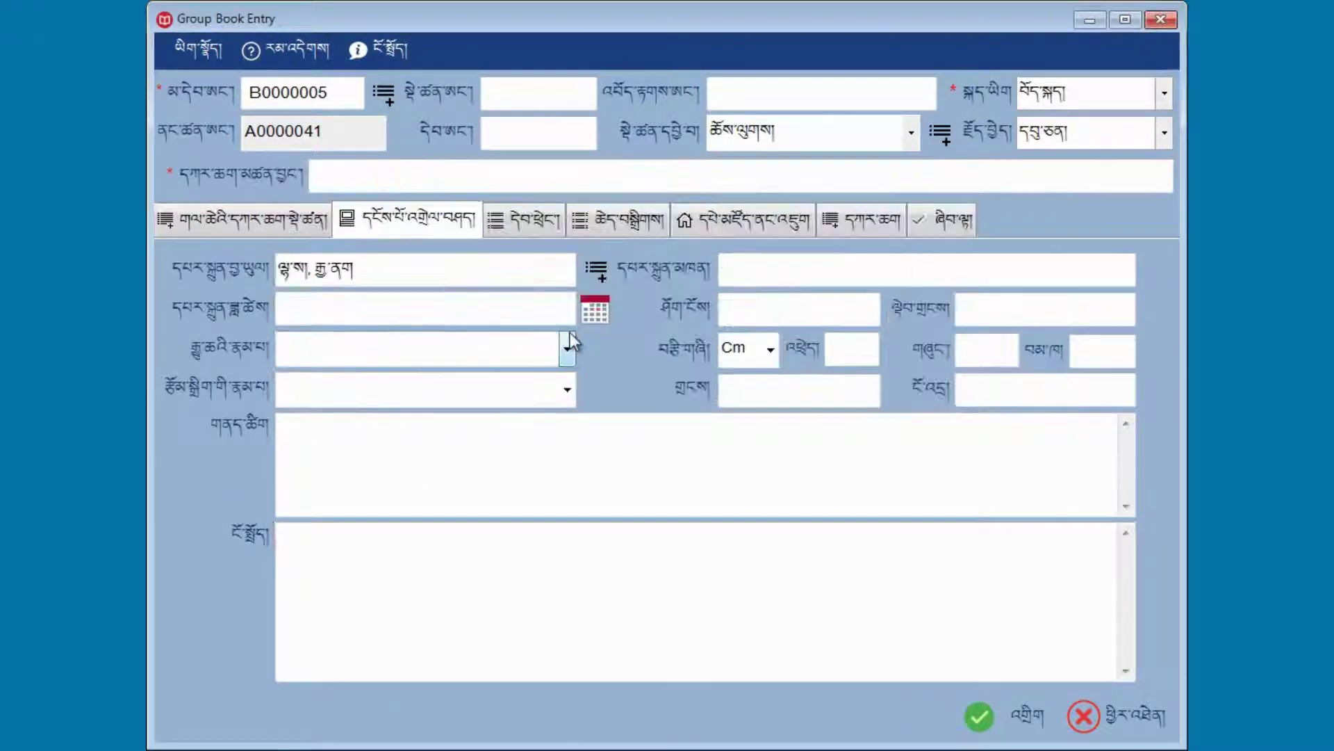
click(597, 320)
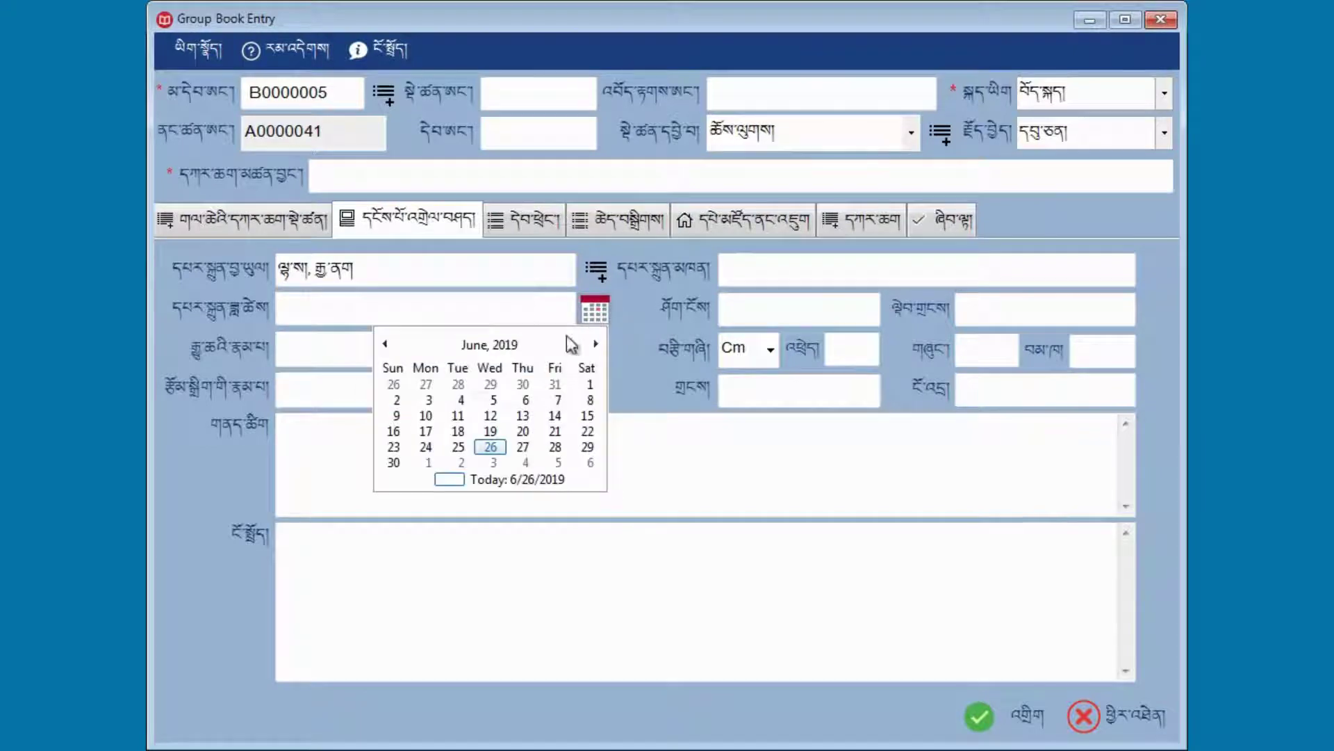
click(491, 416)
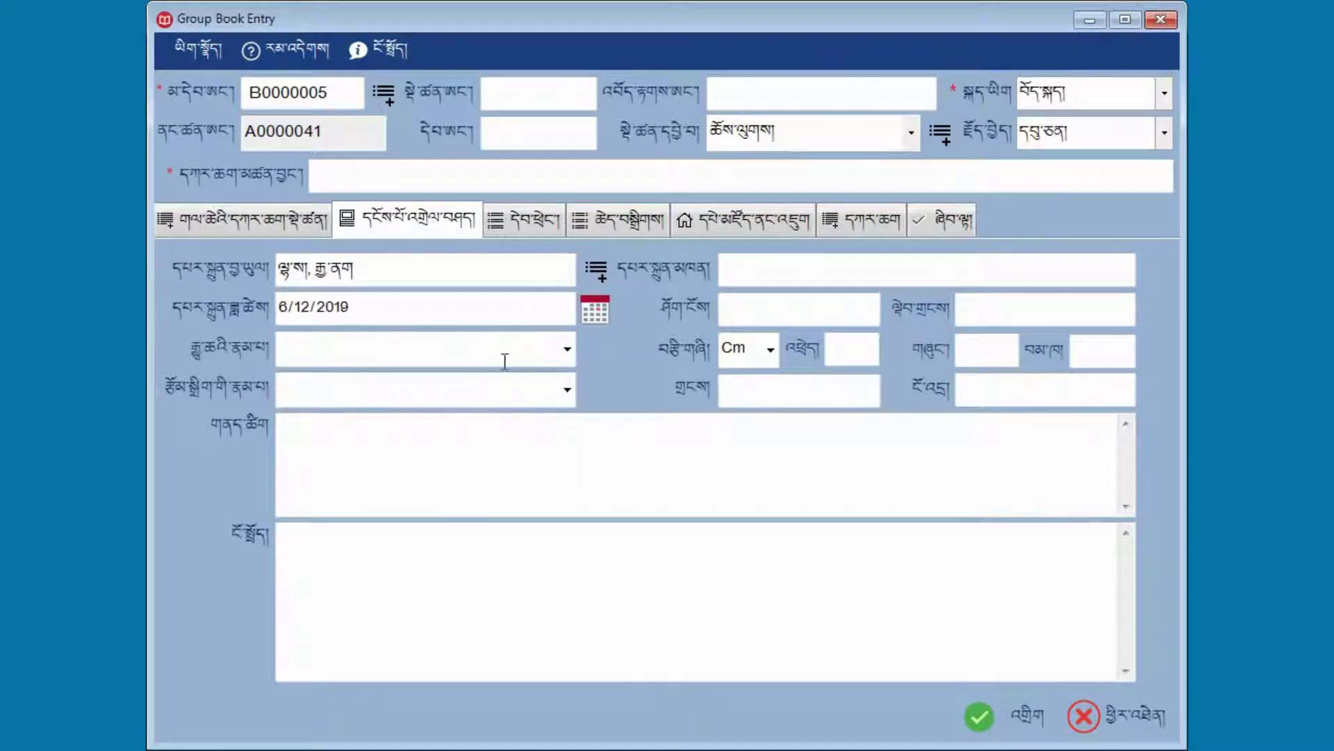
Step: Set the material type to དཔེ་དེབ། and the composition type to སྤྱིར་བཏང་གི་དཔེ་དེབ།
click(568, 351)
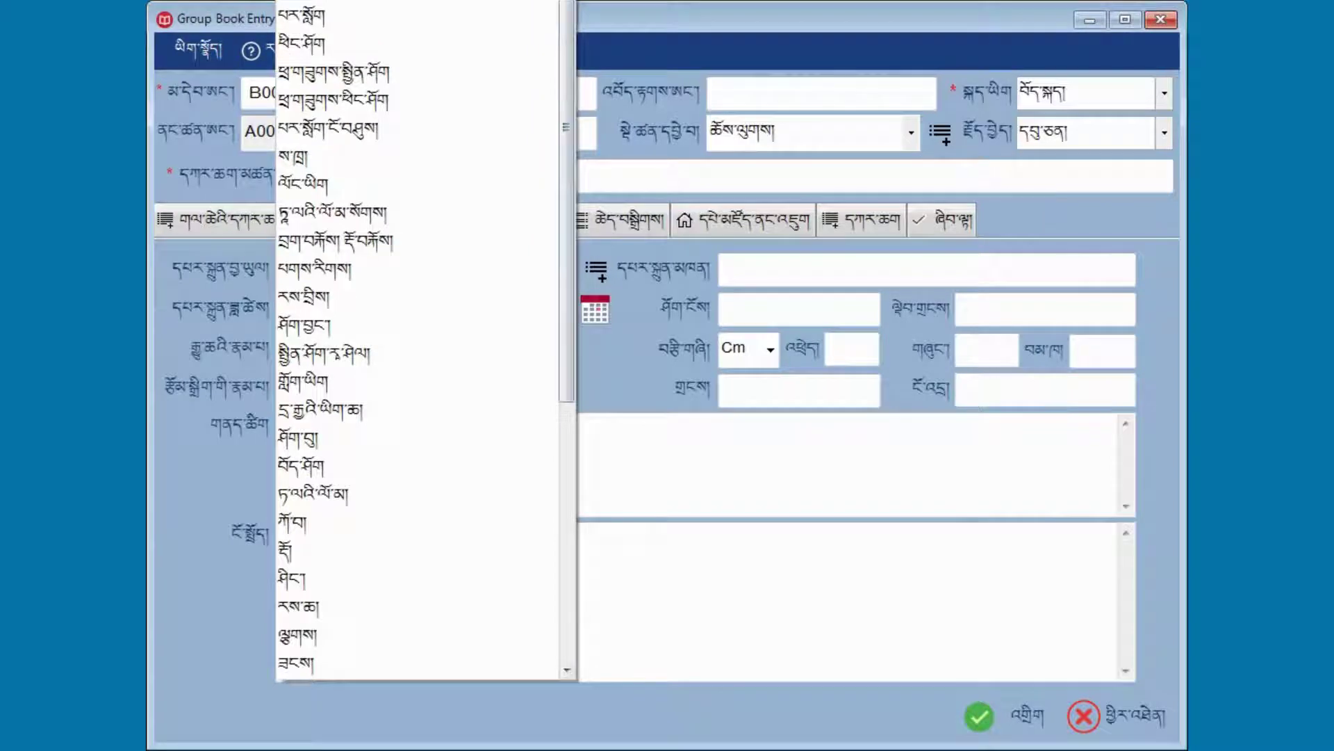
click(444, 1)
click(569, 395)
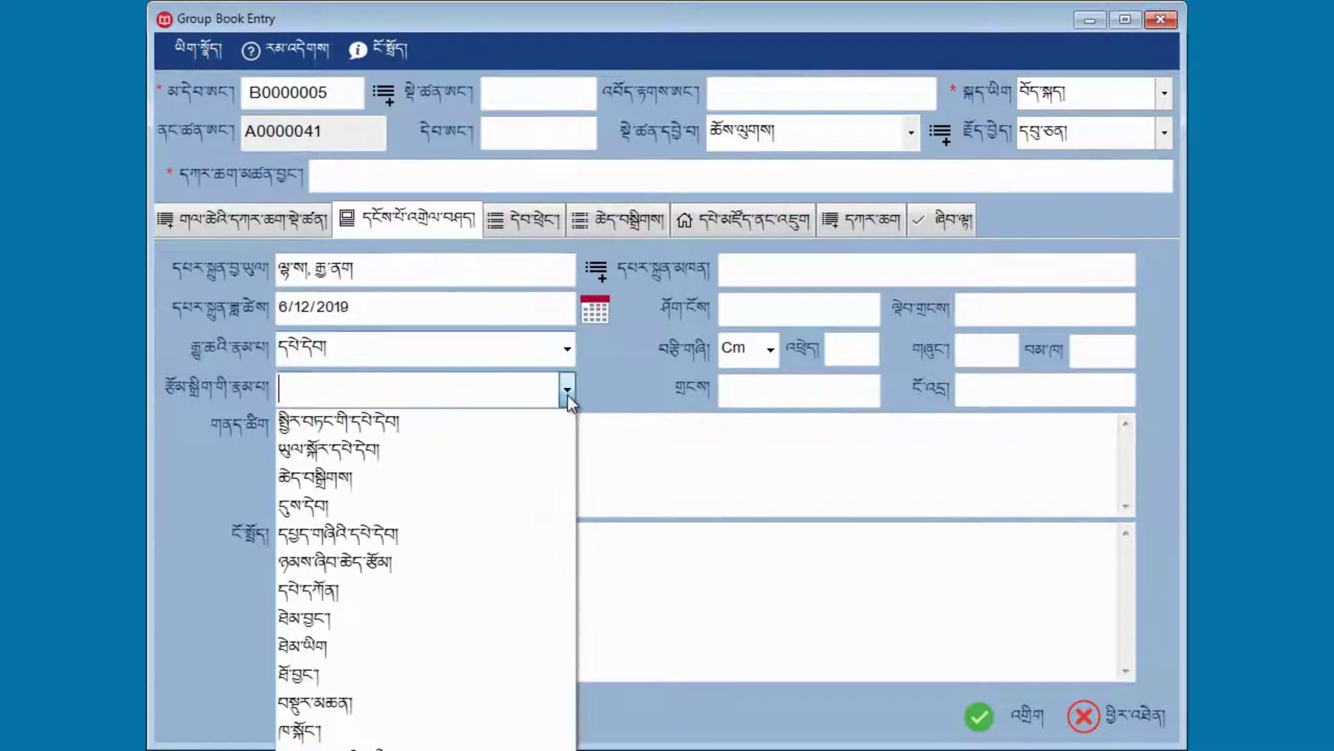
click(458, 422)
click(471, 443)
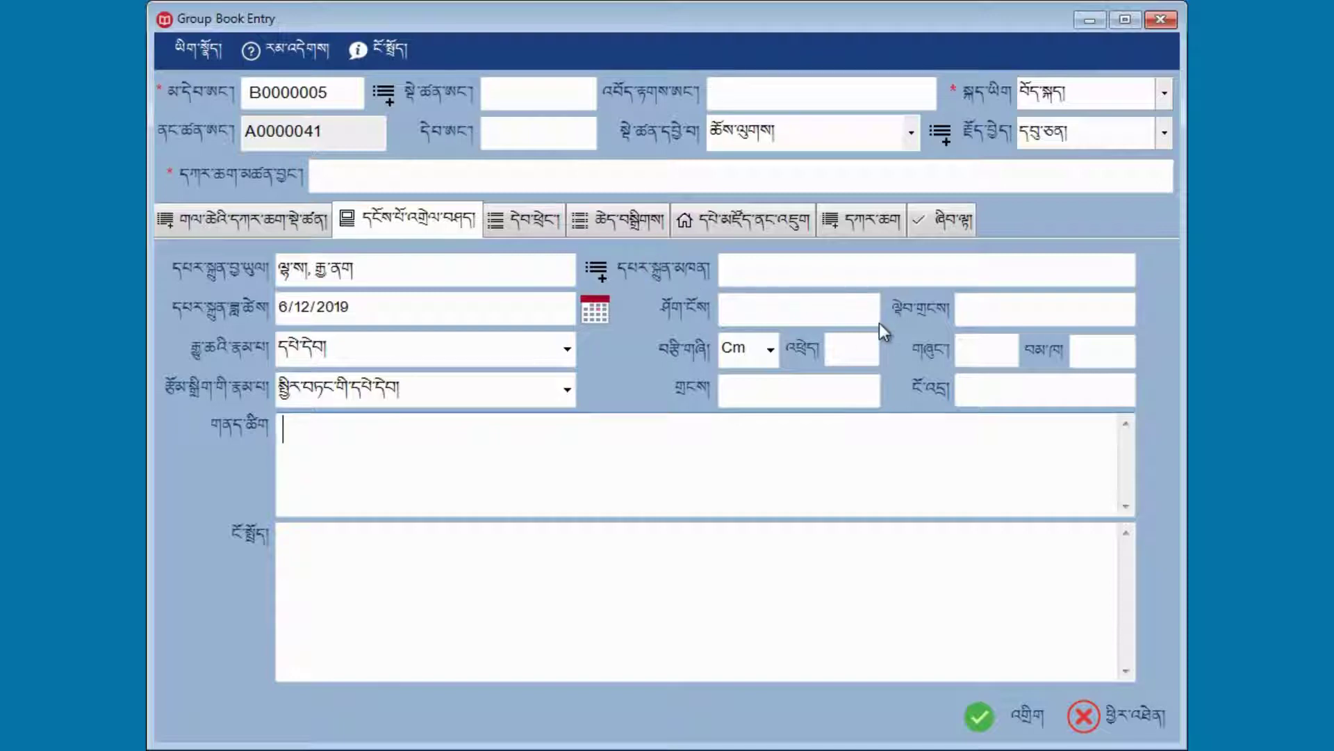
click(792, 309)
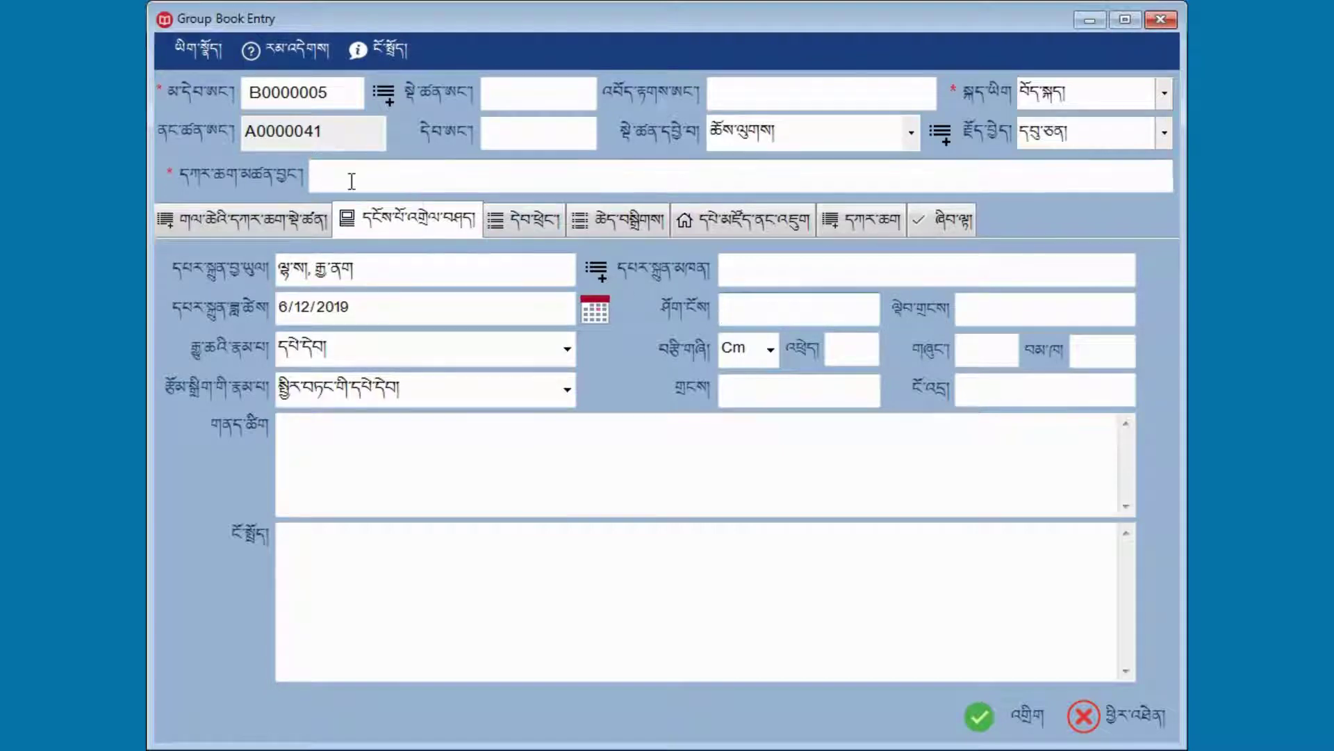
click(352, 181)
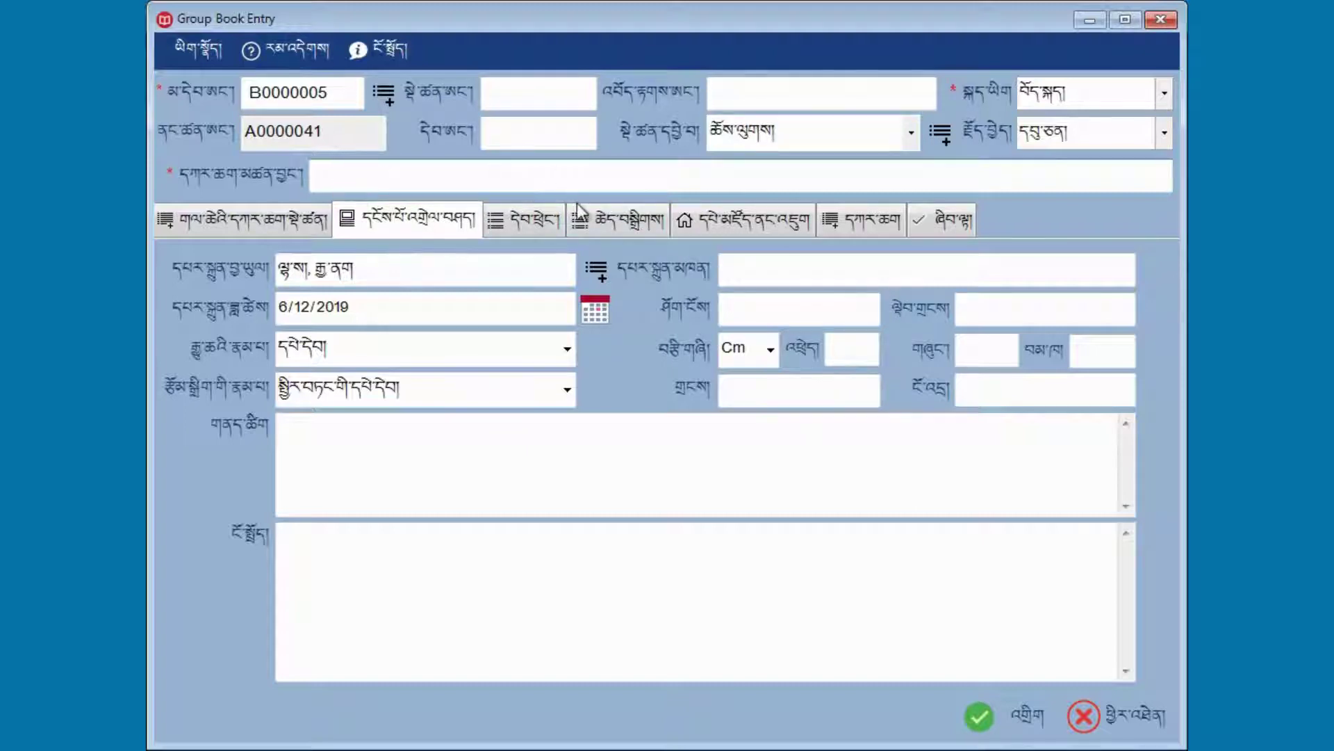
Step: In the library holding details, set the status to གཡར་ཆོག་པ།, the accession date to 6/26/2019 and the readership to སུ་ཡིན་ཡང་།
click(749, 221)
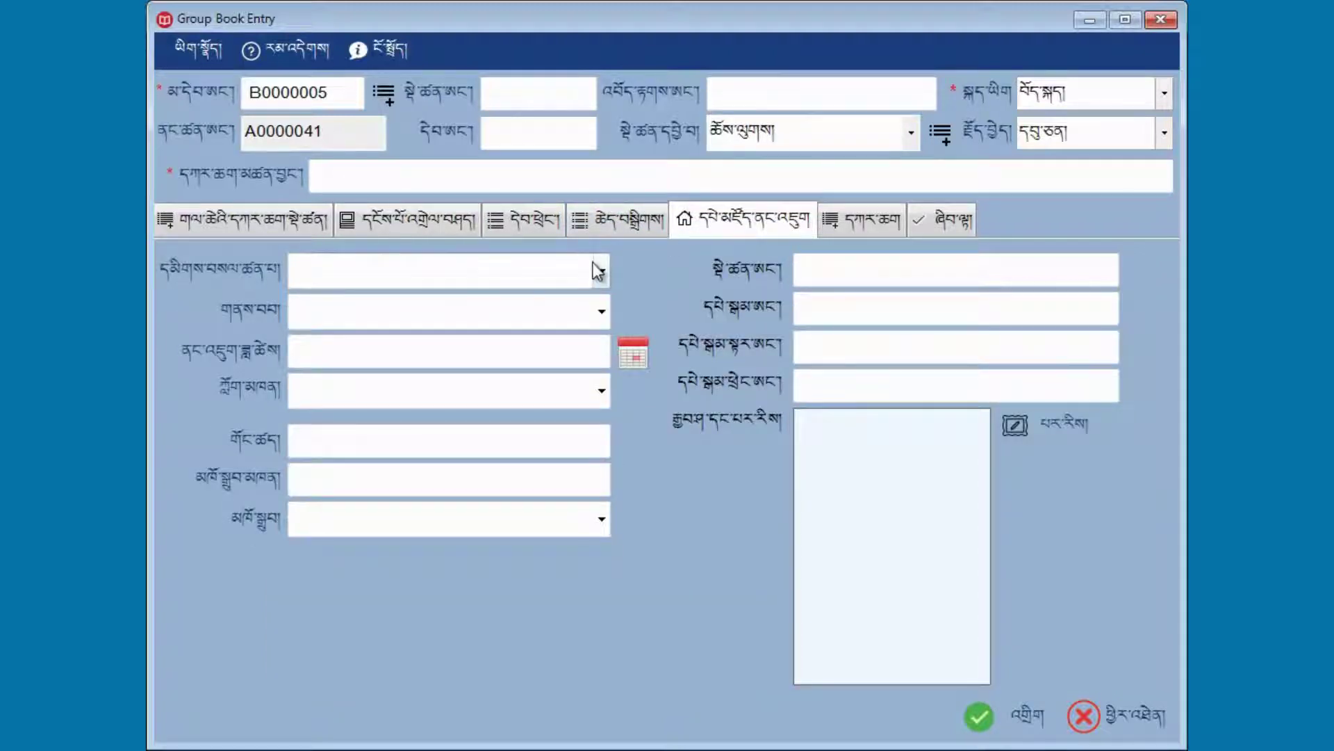
click(601, 310)
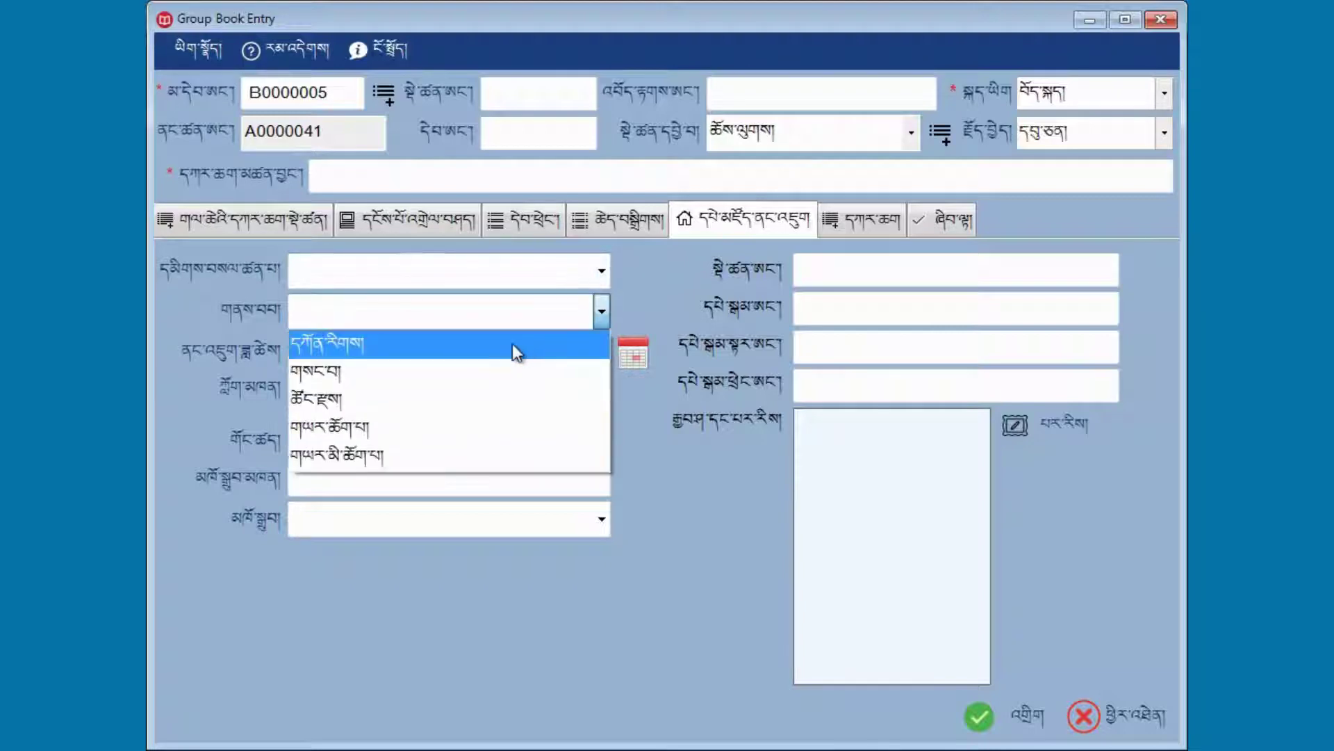
click(447, 426)
click(633, 353)
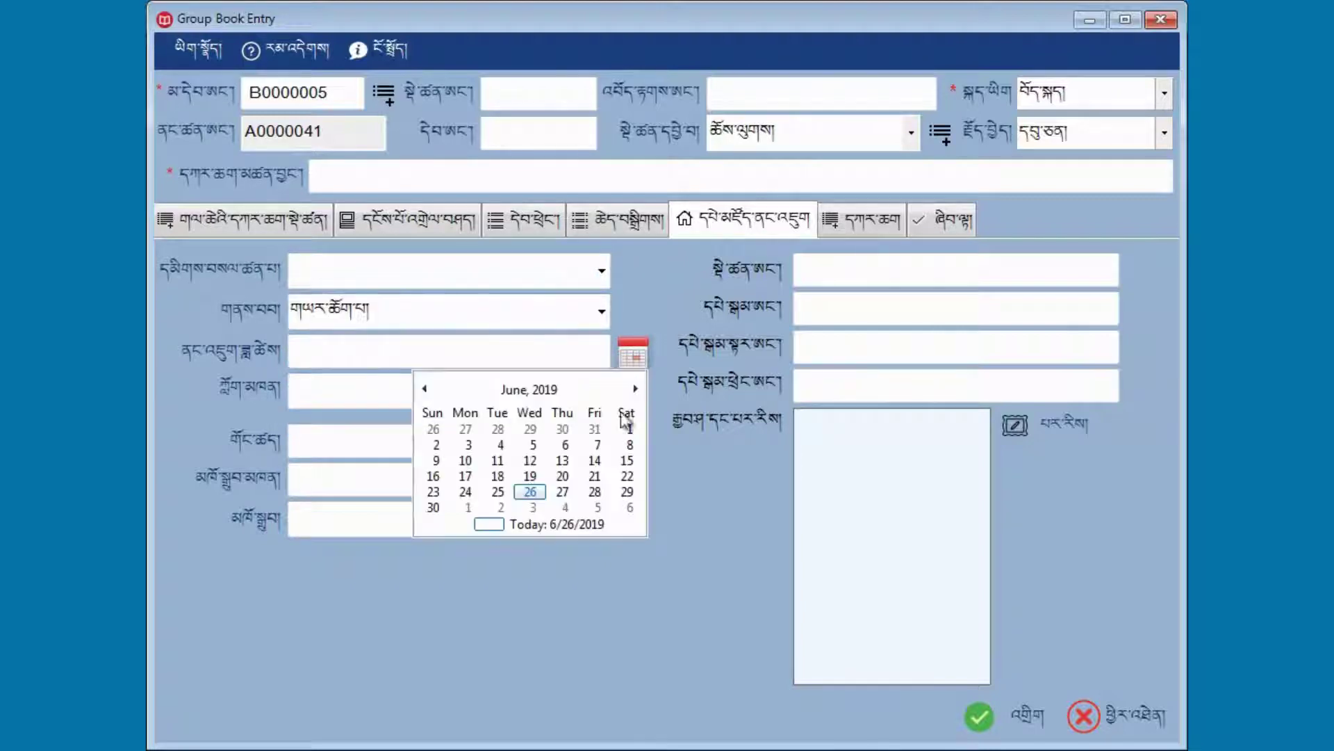
click(530, 492)
click(601, 391)
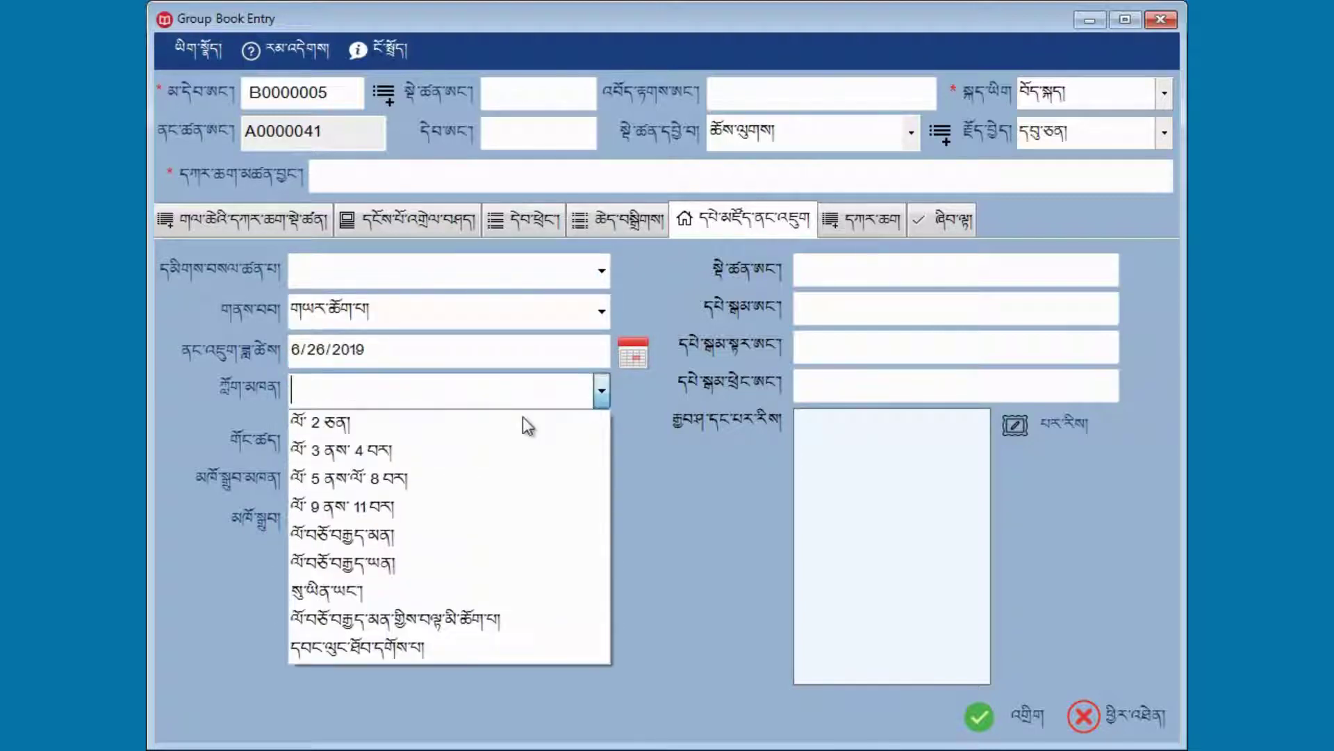
click(439, 590)
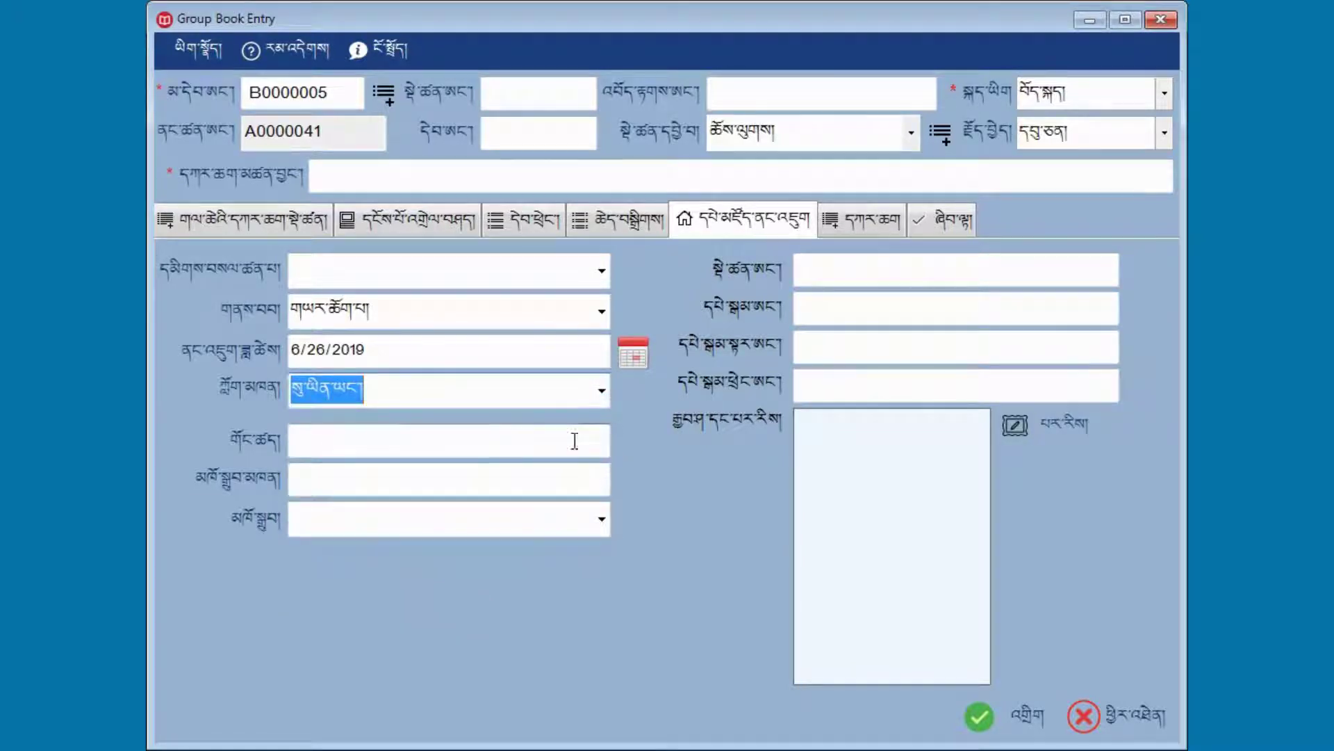
Step: Set the book's price to 290 and its acquisition type to ཉོས་པ།
click(575, 441)
text(29)
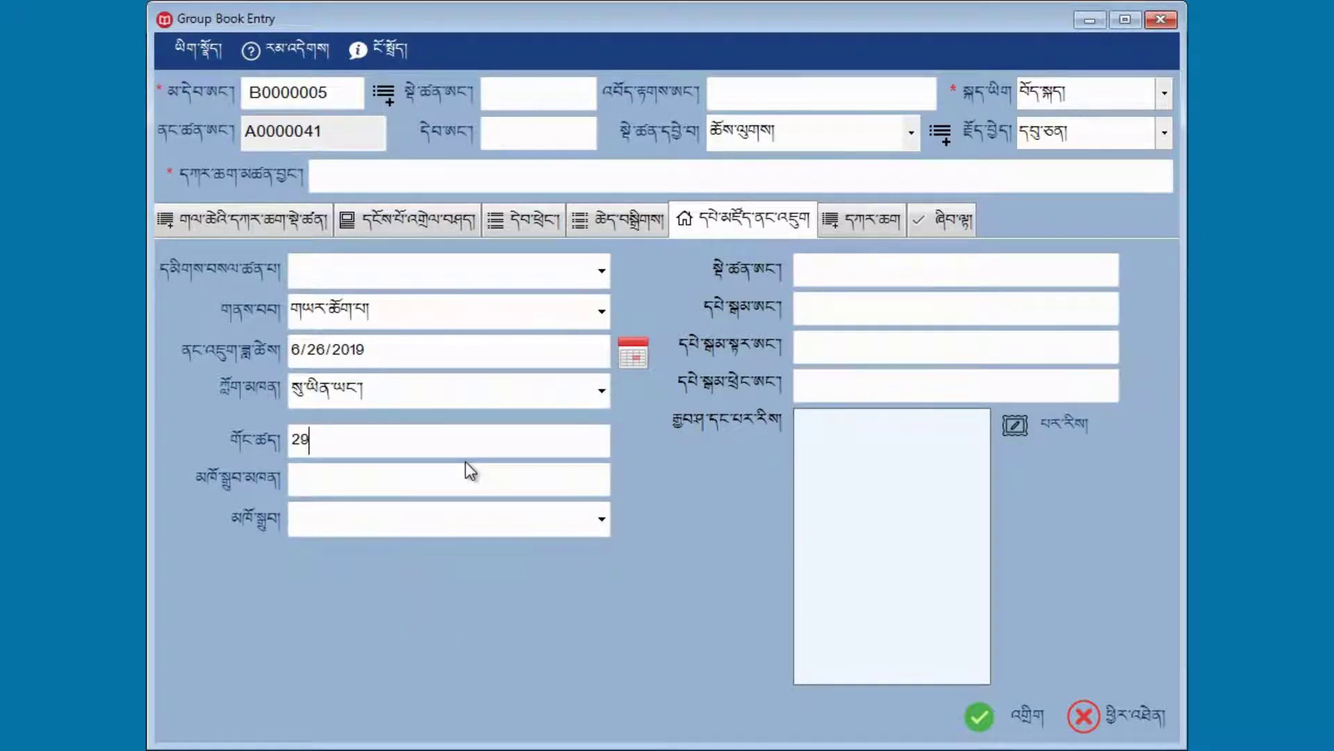
text(0)
click(430, 480)
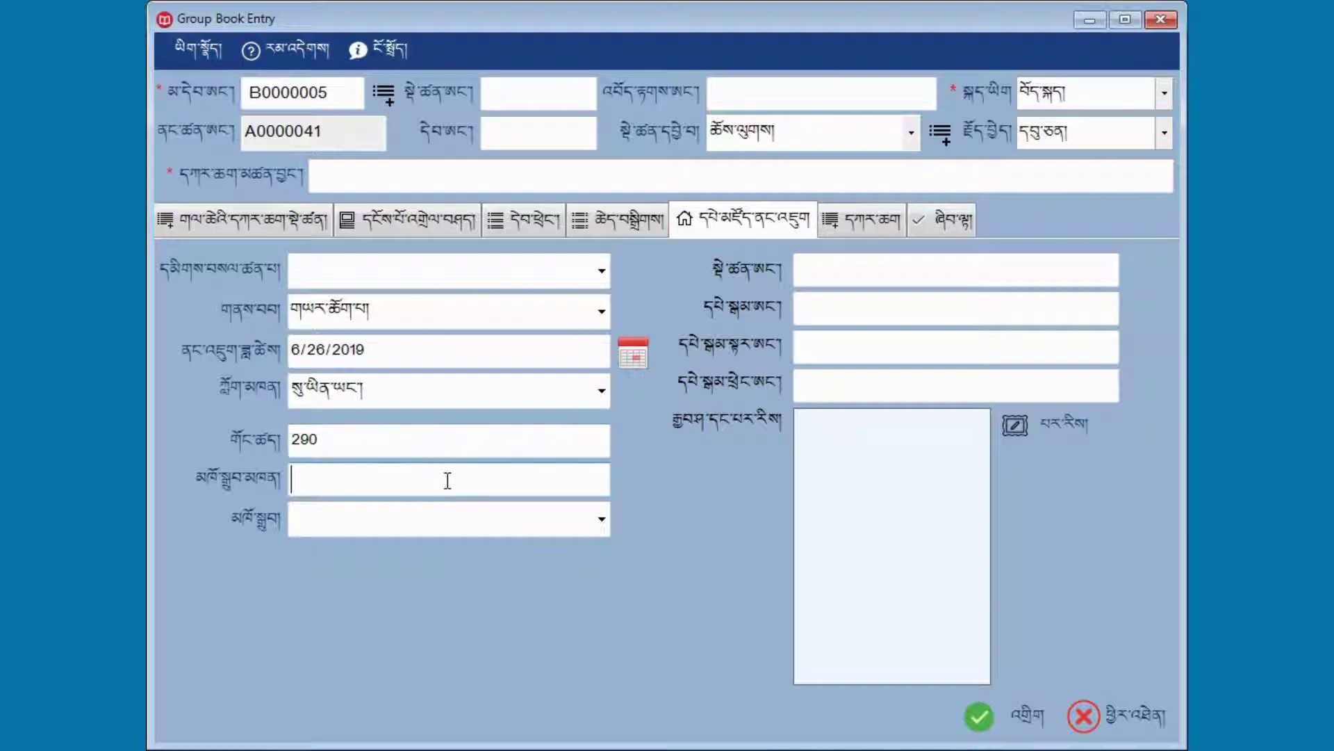
click(601, 518)
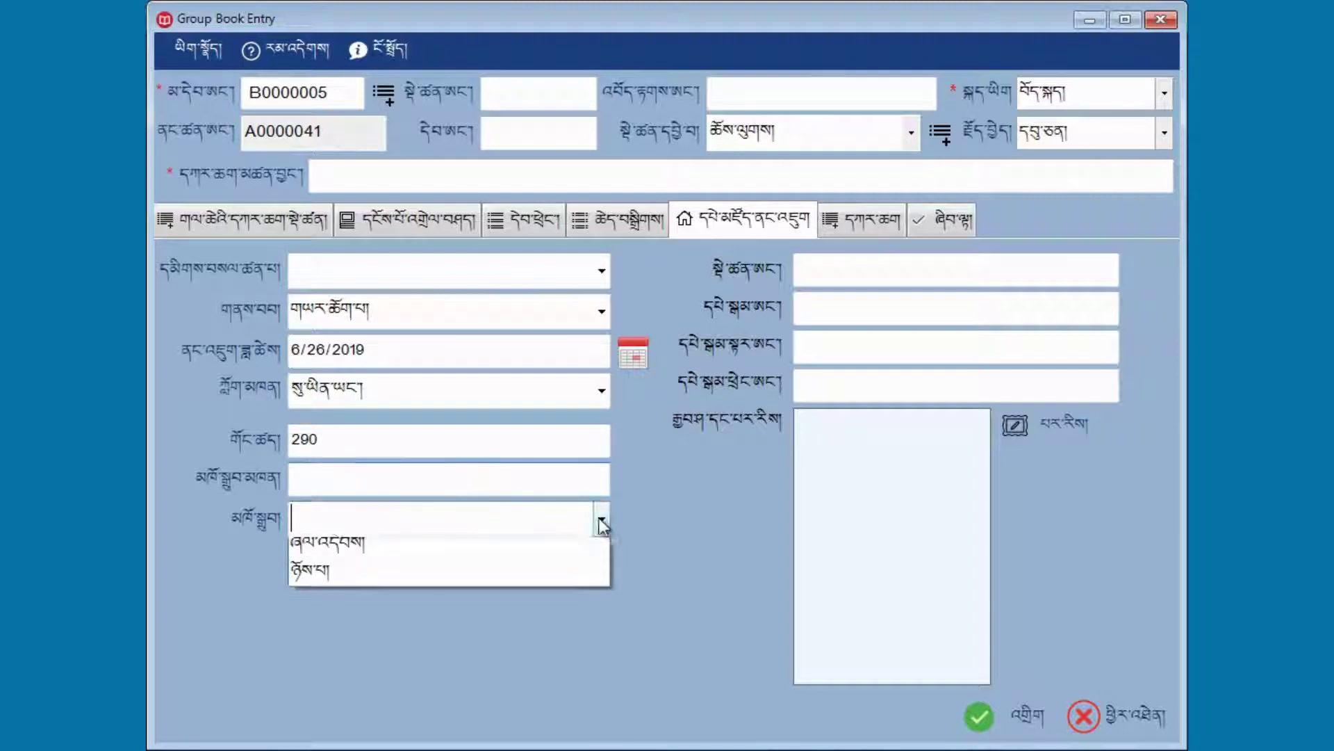
click(380, 579)
Step: Enter the shelving location: section number A-001, bookcase number B-01, shelf number C-01 and shelf sequence number C-8
click(834, 275)
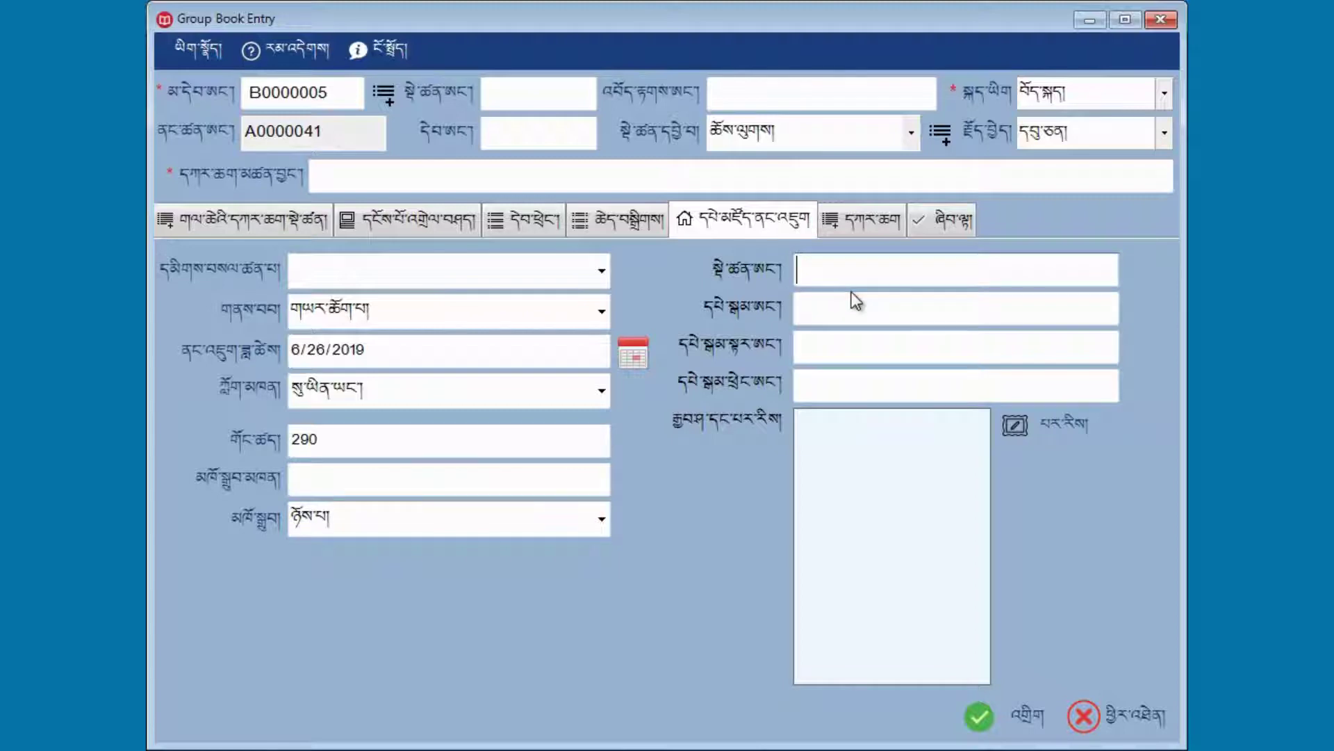
text(ཨ)
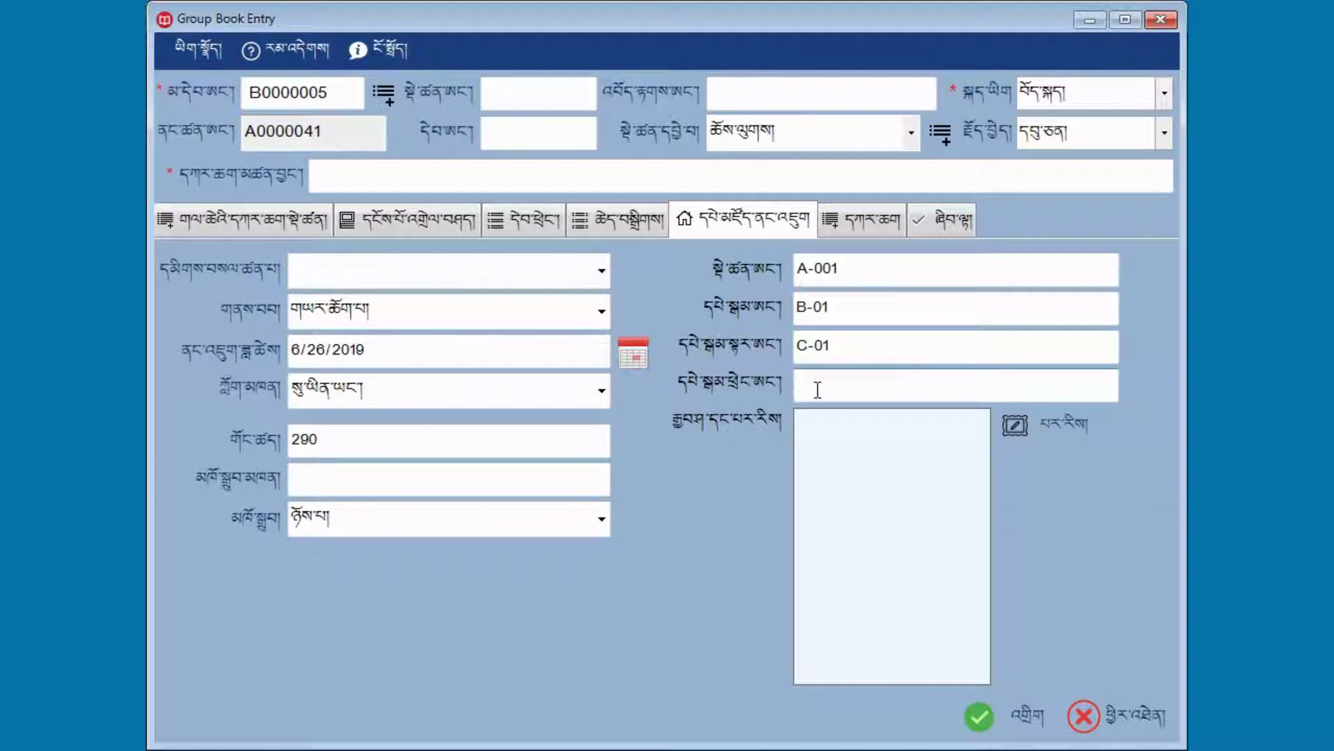
text(C-8)
Step: Load the Desert sample picture into the cover image editor and replace it with the Hydrangeas picture
click(1017, 425)
click(277, 89)
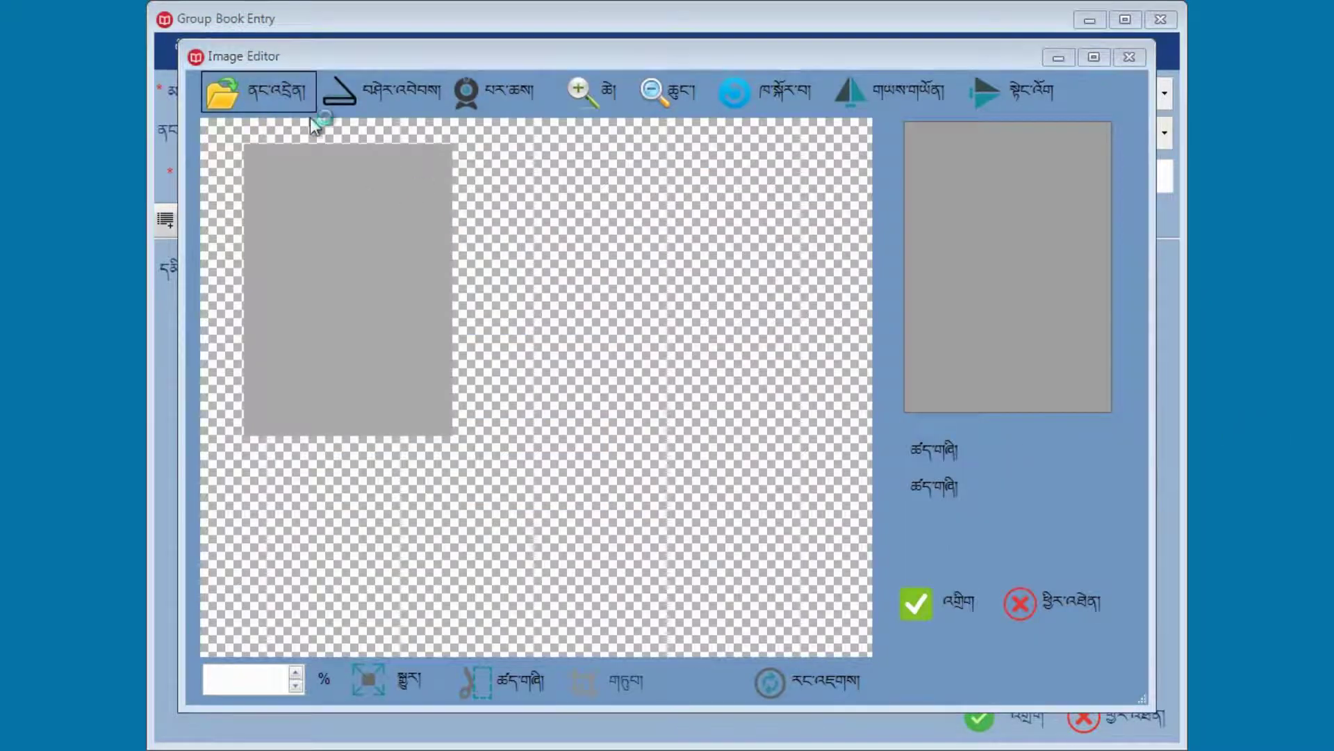
click(531, 270)
double_click(531, 269)
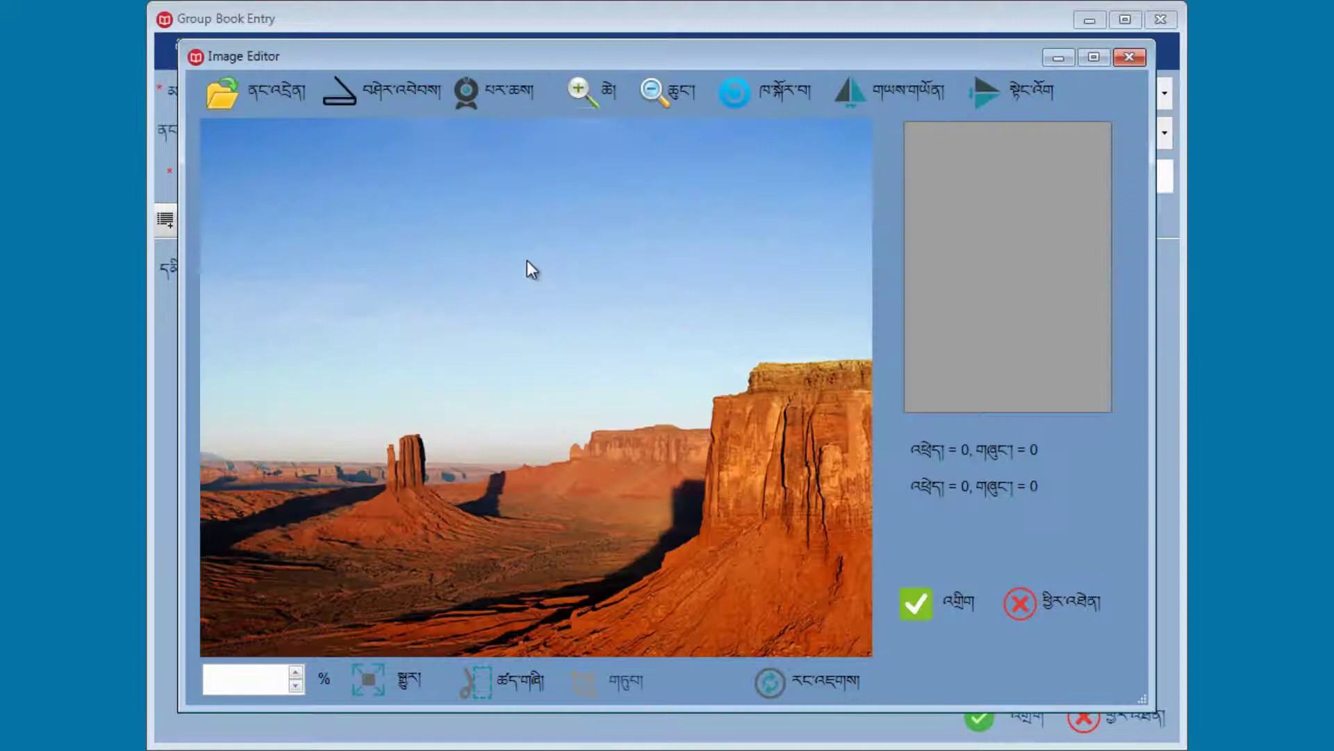
click(252, 95)
double_click(670, 274)
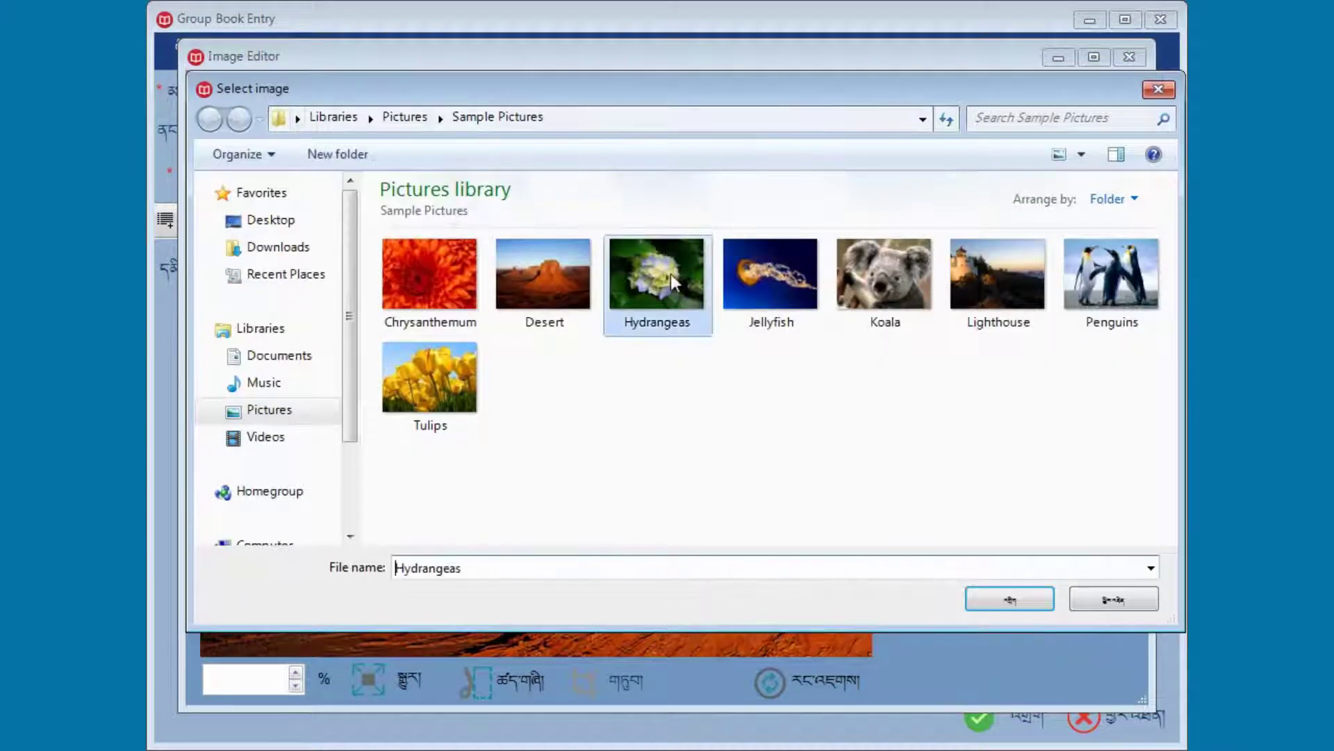
Step: Crop the Hydrangeas picture to the selection frame, use it as the cover image and confirm the collection's details
click(490, 684)
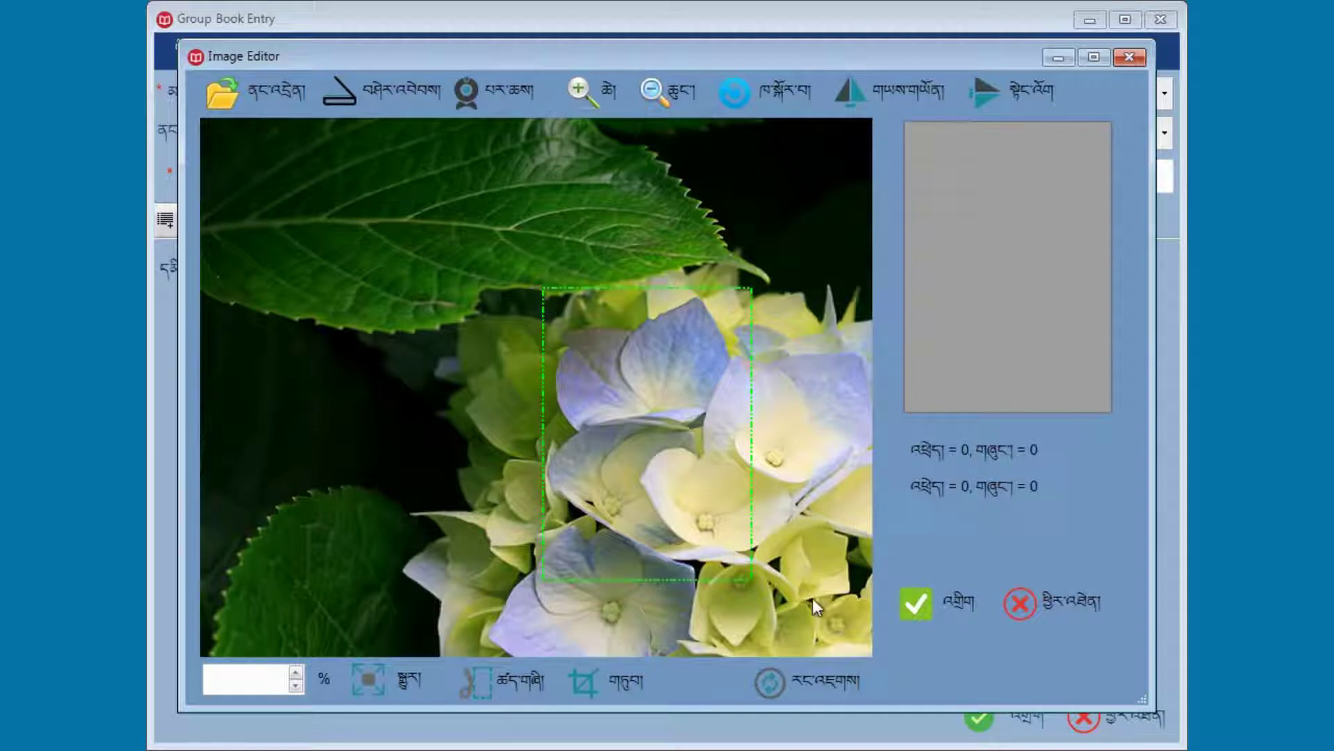
click(583, 683)
click(919, 603)
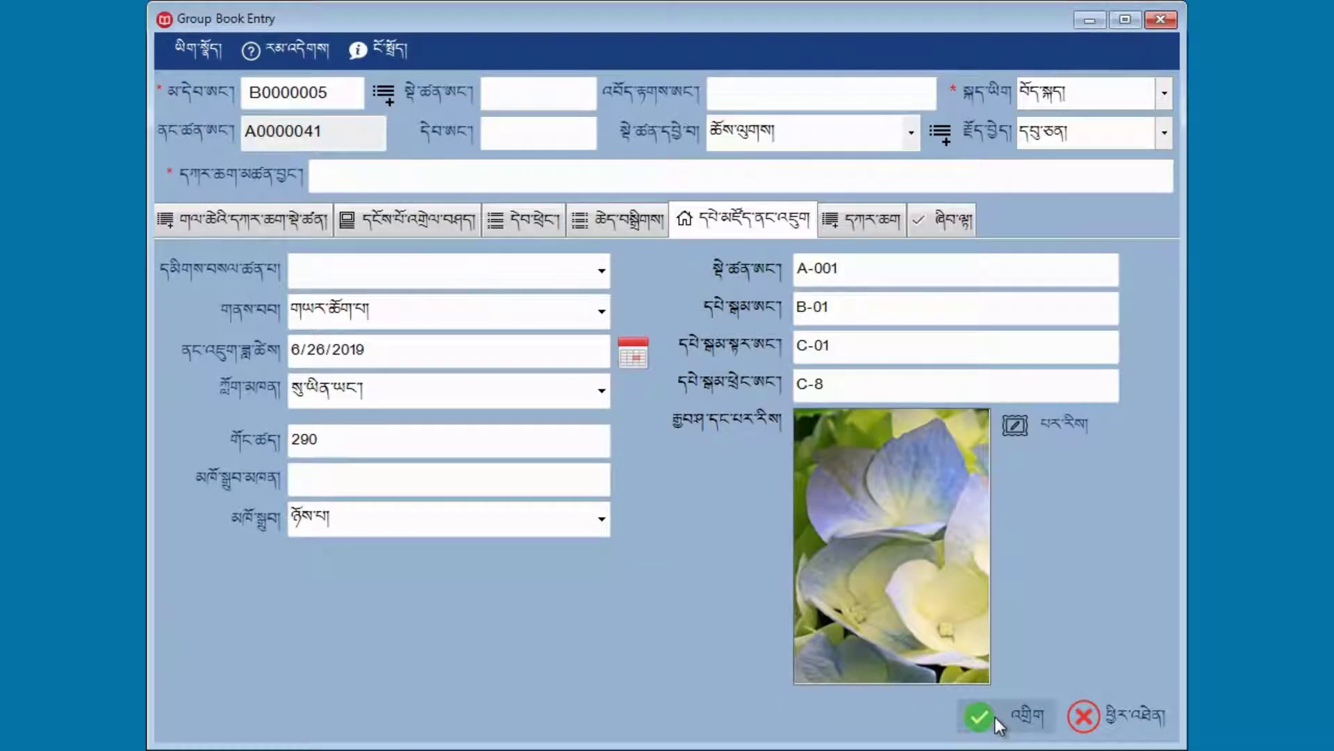
click(994, 716)
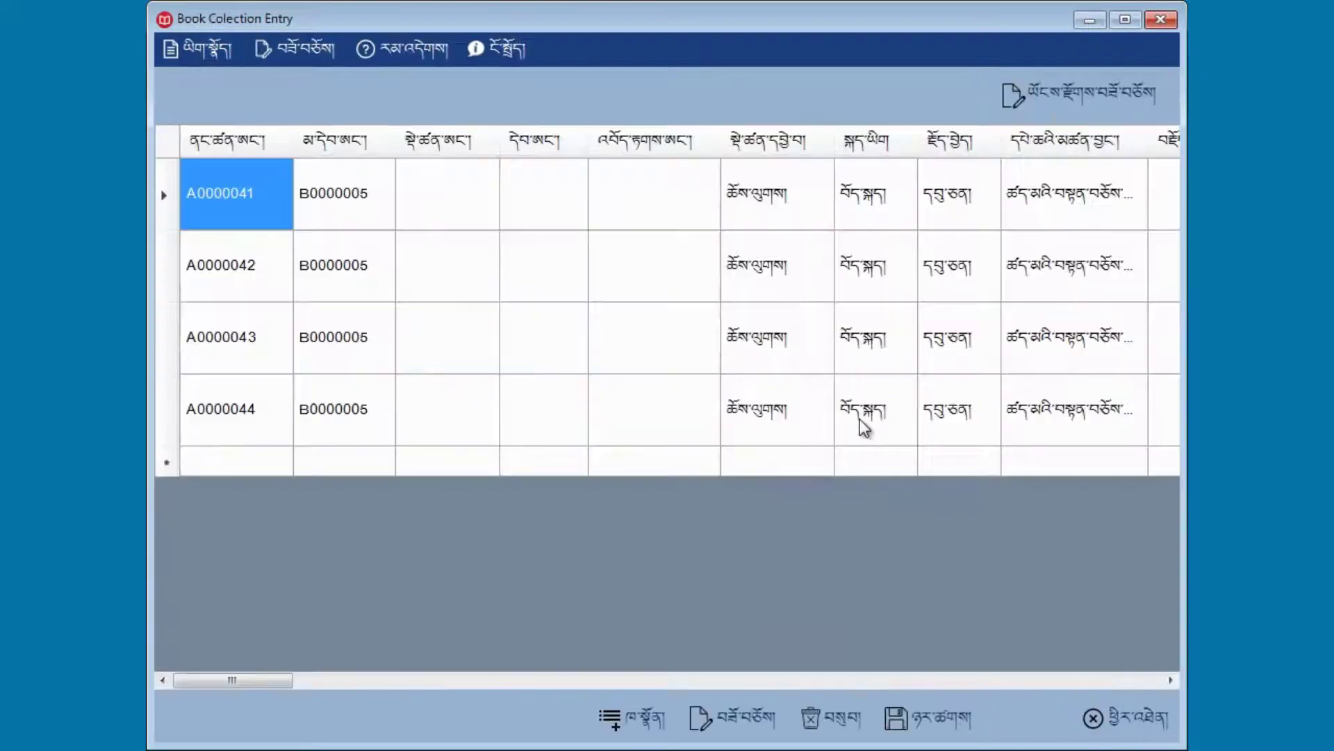
Step: Open volume record A0000041, title it བསྟན་བཅོས་ཀྱི་དགོས་པ་དང་། བརྗོད་བྱ་ངོས་བཟུང་བ། ཚད་མའི་མཚན་ཉིད་དང་། མཚན་གཞིའི་དབྱེ་བ་ལས་གྲངས་ངེས་བཤད་པ། and set its page range to 1-27
drag(256, 680, 177, 680)
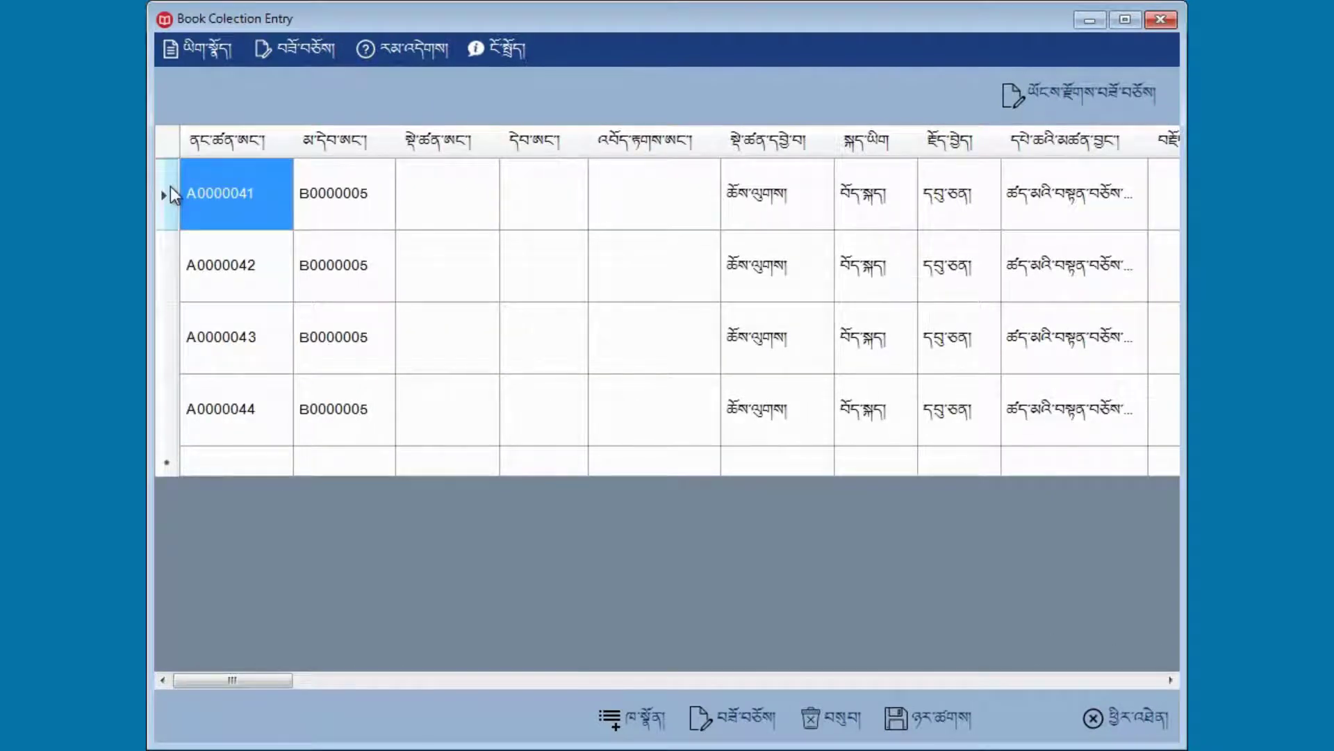
click(170, 188)
double_click(170, 186)
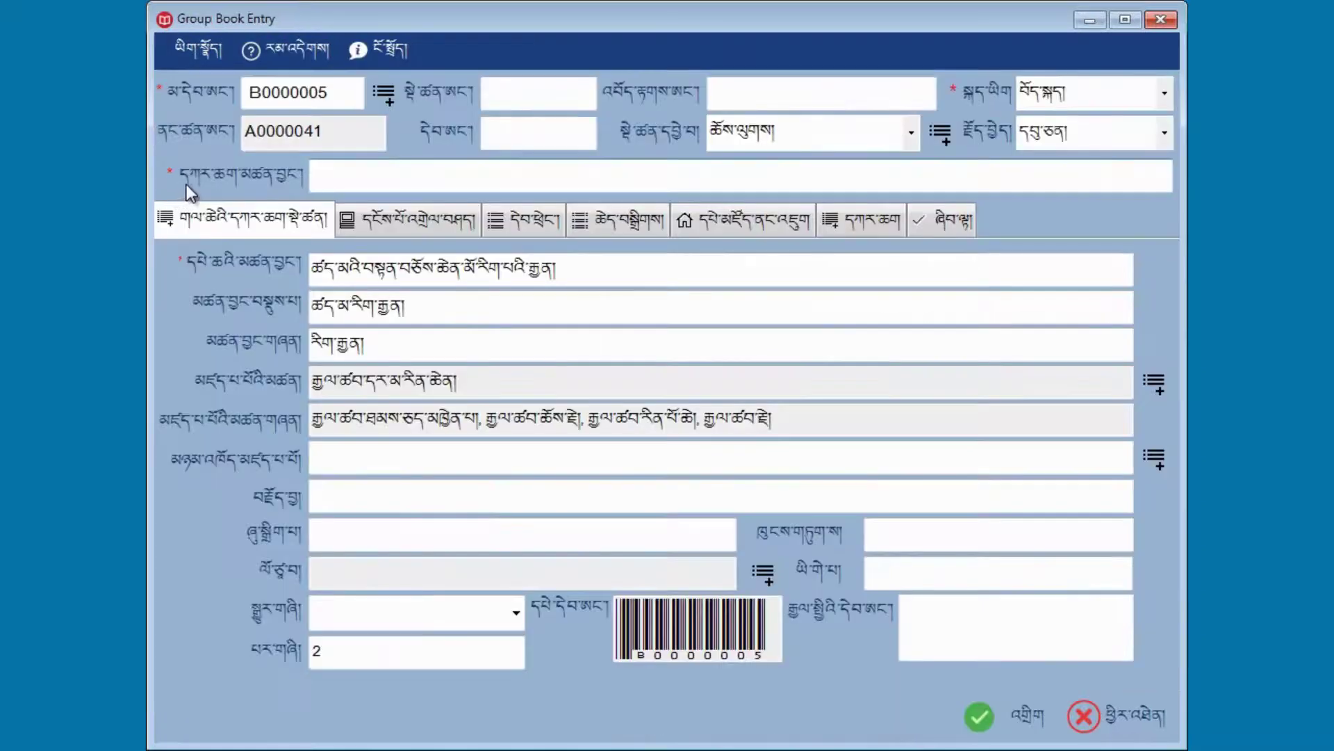
key(ctrl+v)
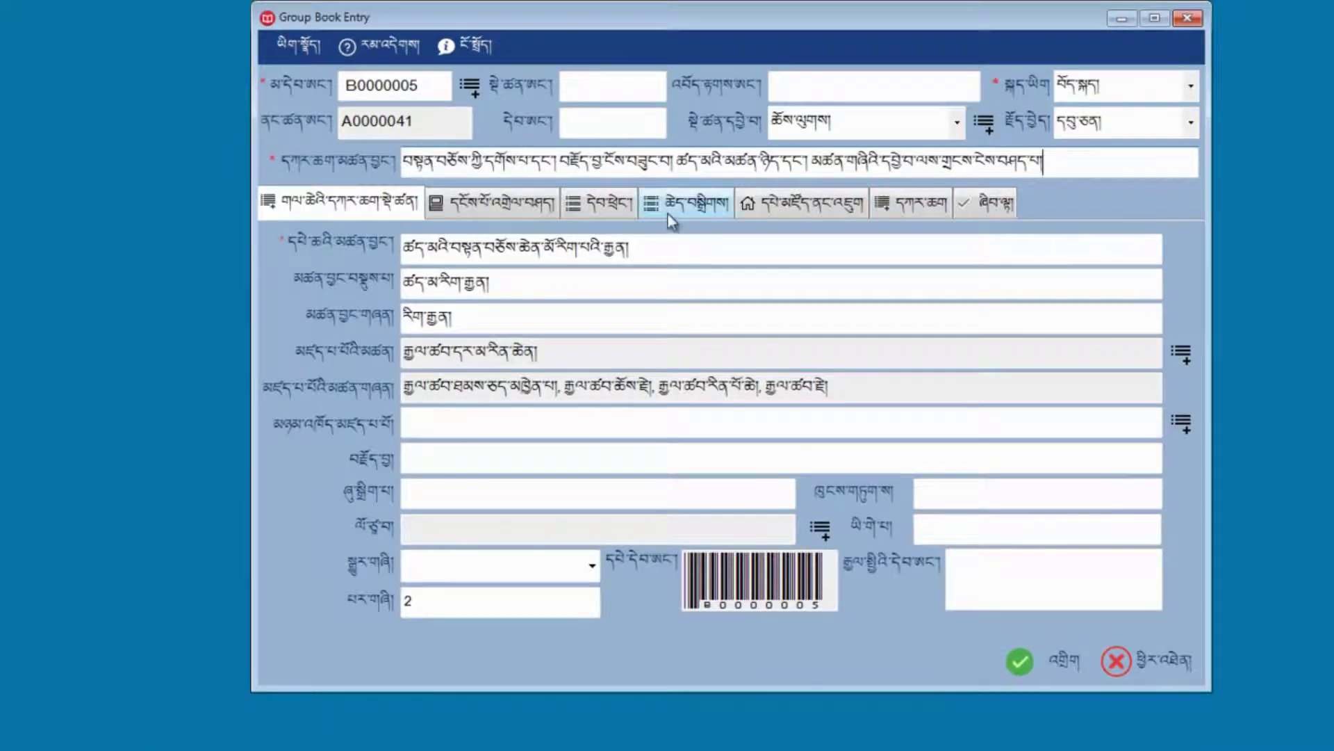
click(520, 211)
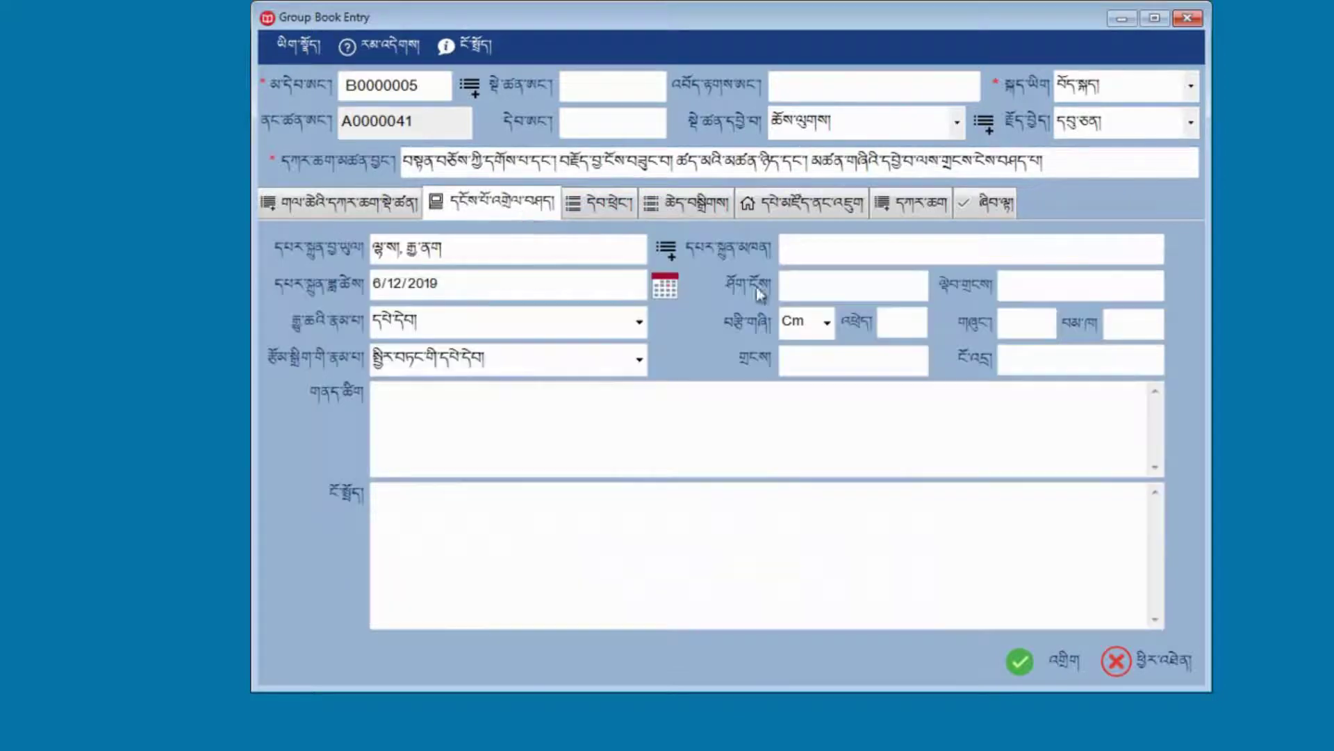
click(846, 289)
text(1-27)
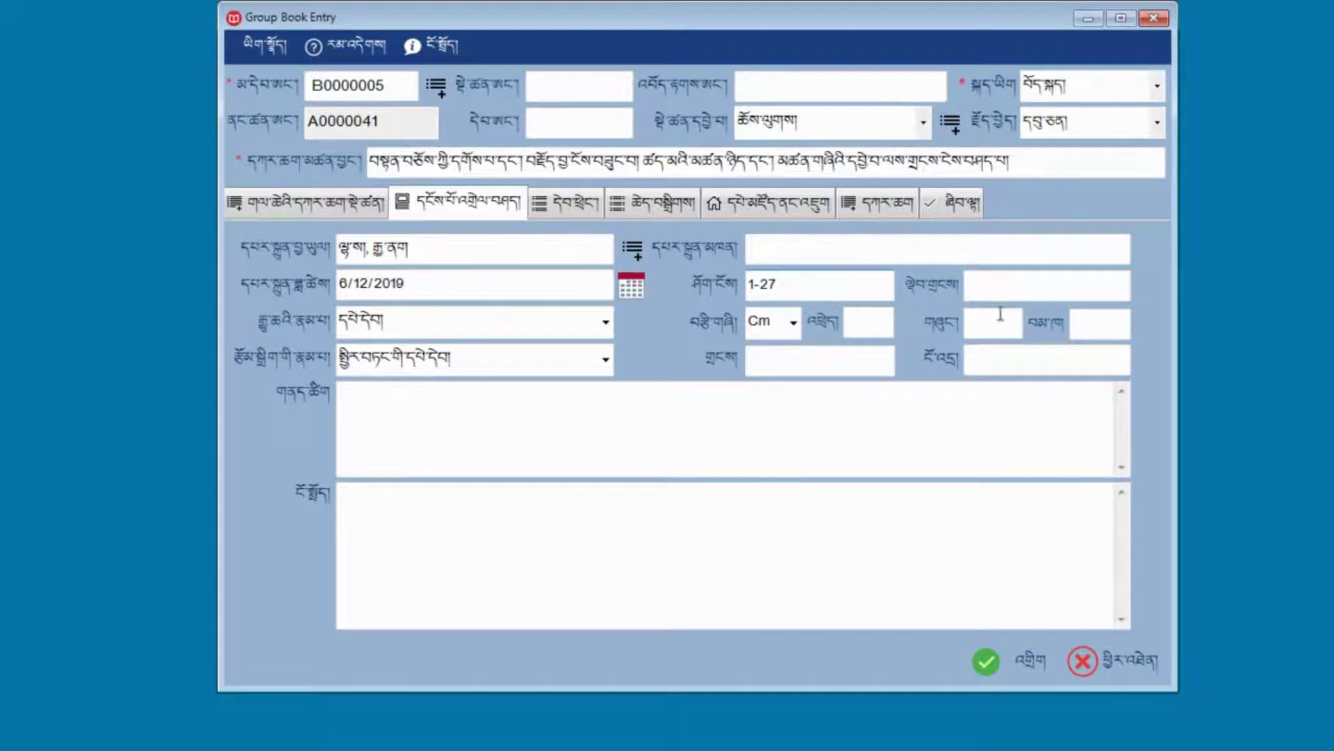
Step: Enter the first volume's folio range in Tibetan numerals, from side ན of folio ༡ to a བ side, and confirm the record
click(987, 294)
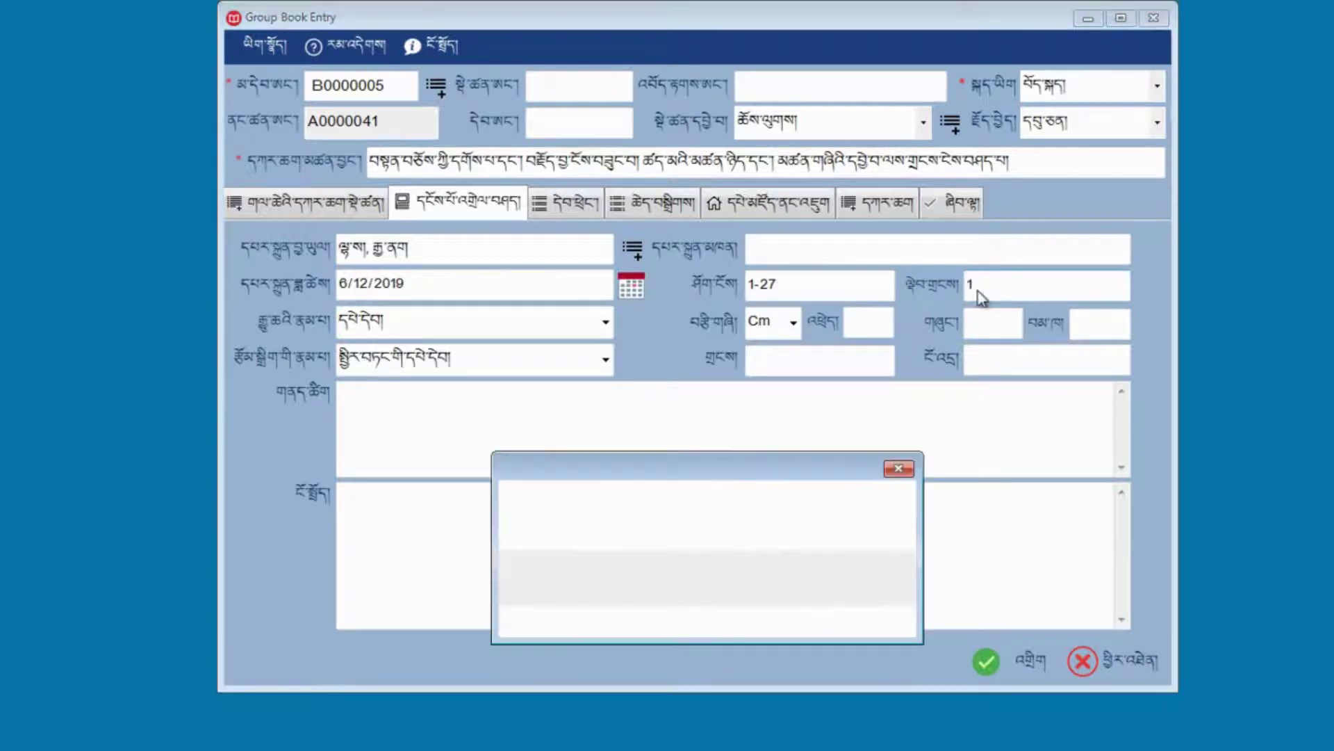
click(864, 602)
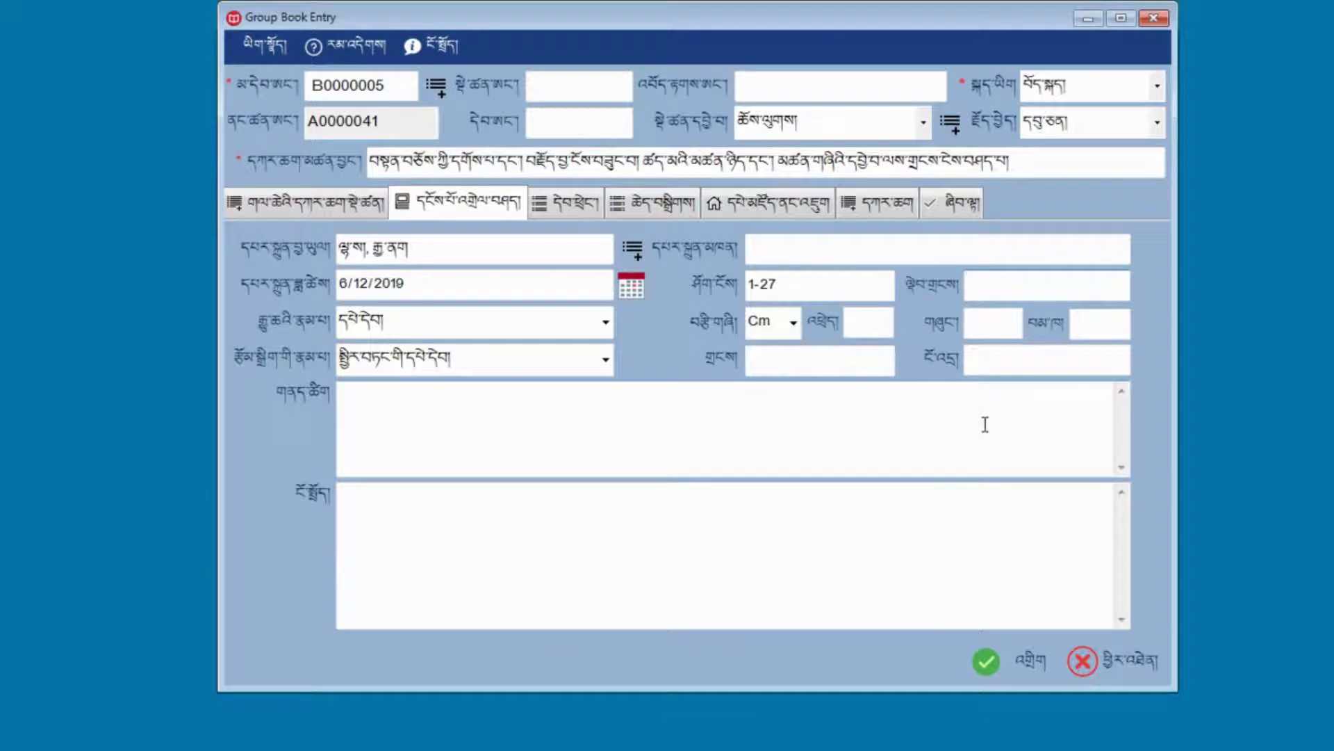
text(ཀབ)
key(BackSpace)
text(ན-1)
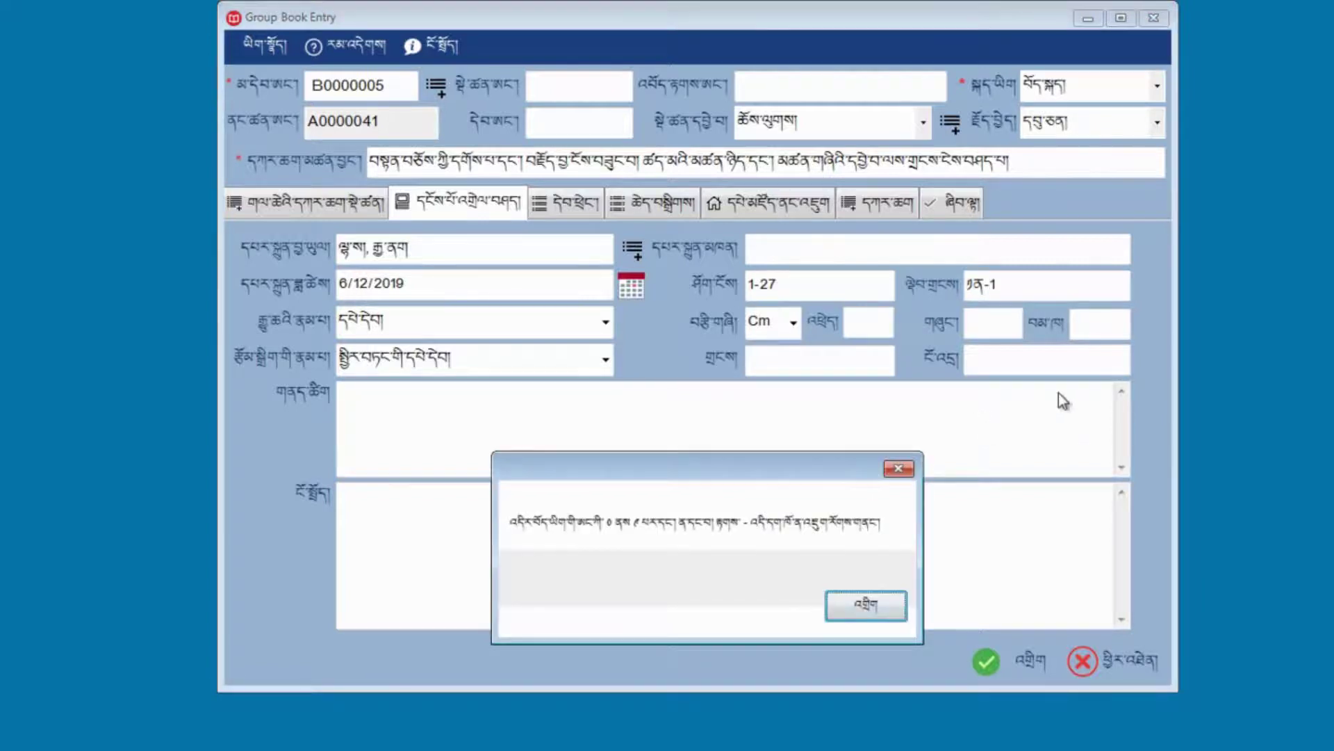
click(878, 605)
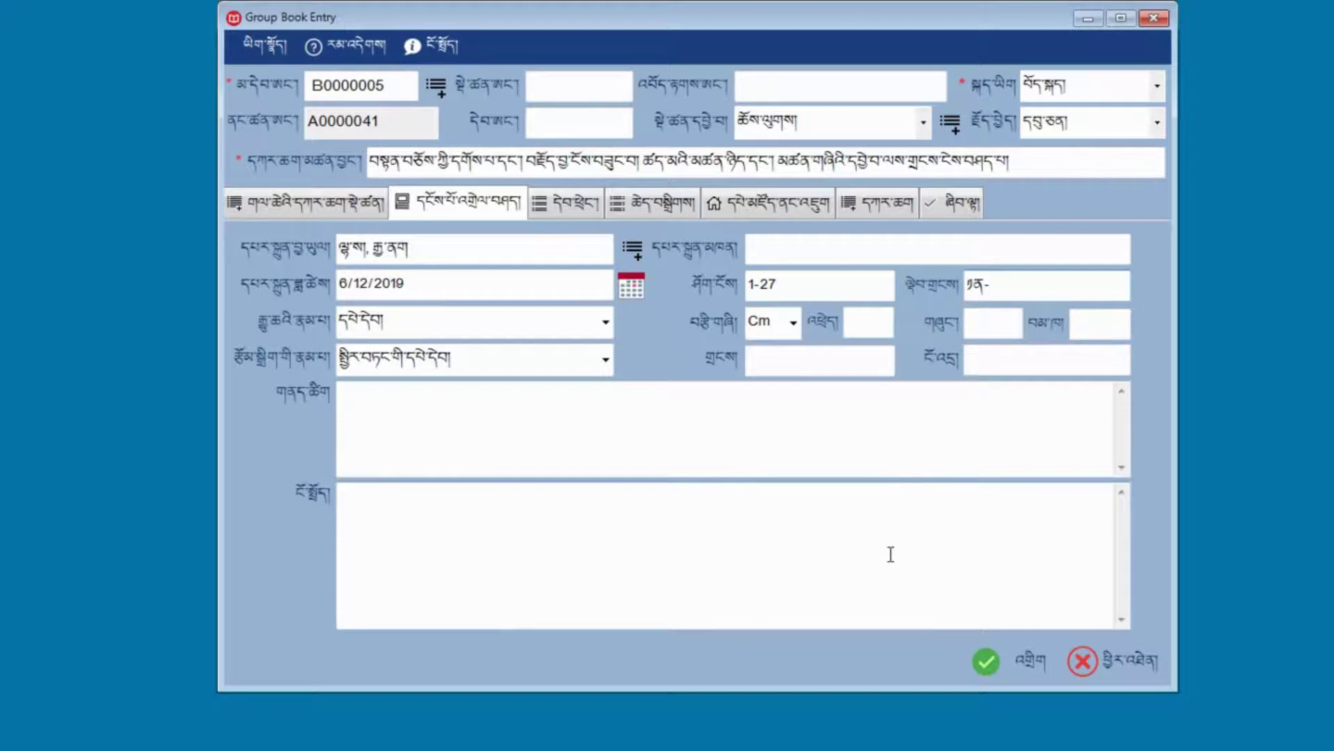
text(༡༧པ)
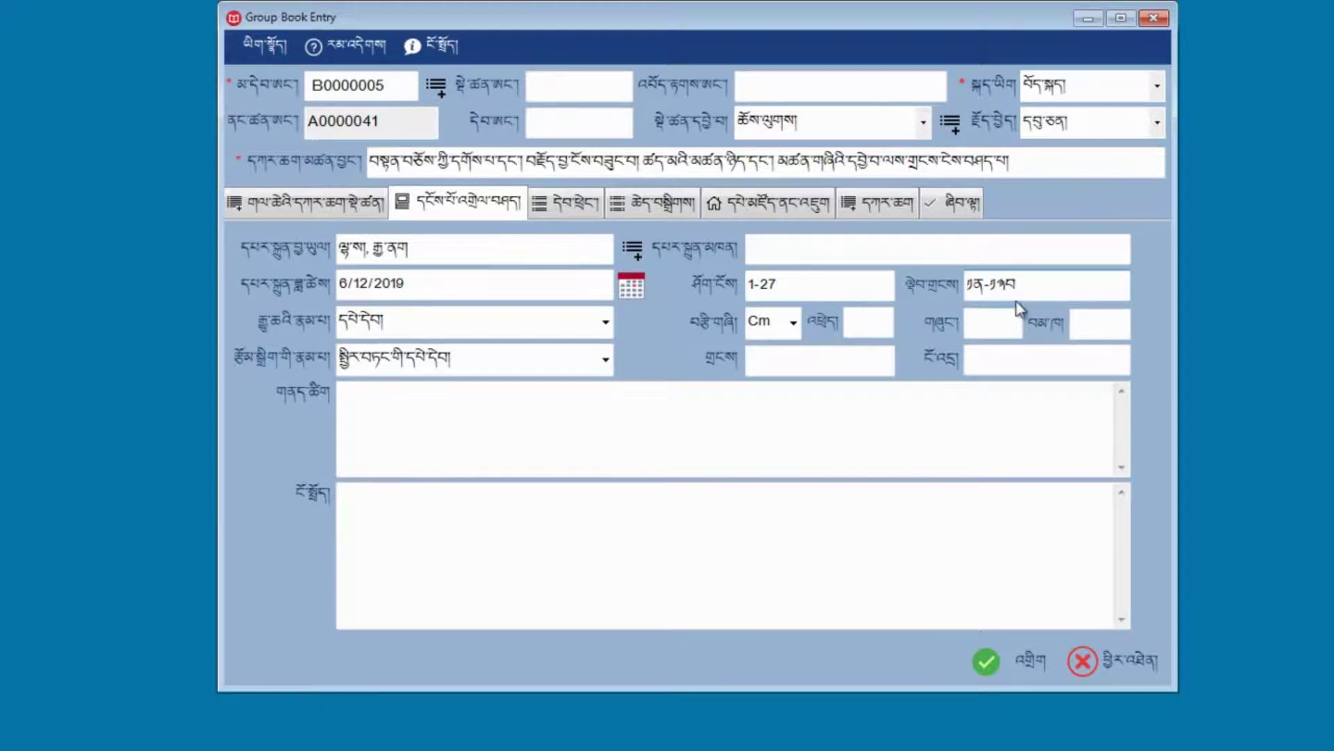
click(998, 662)
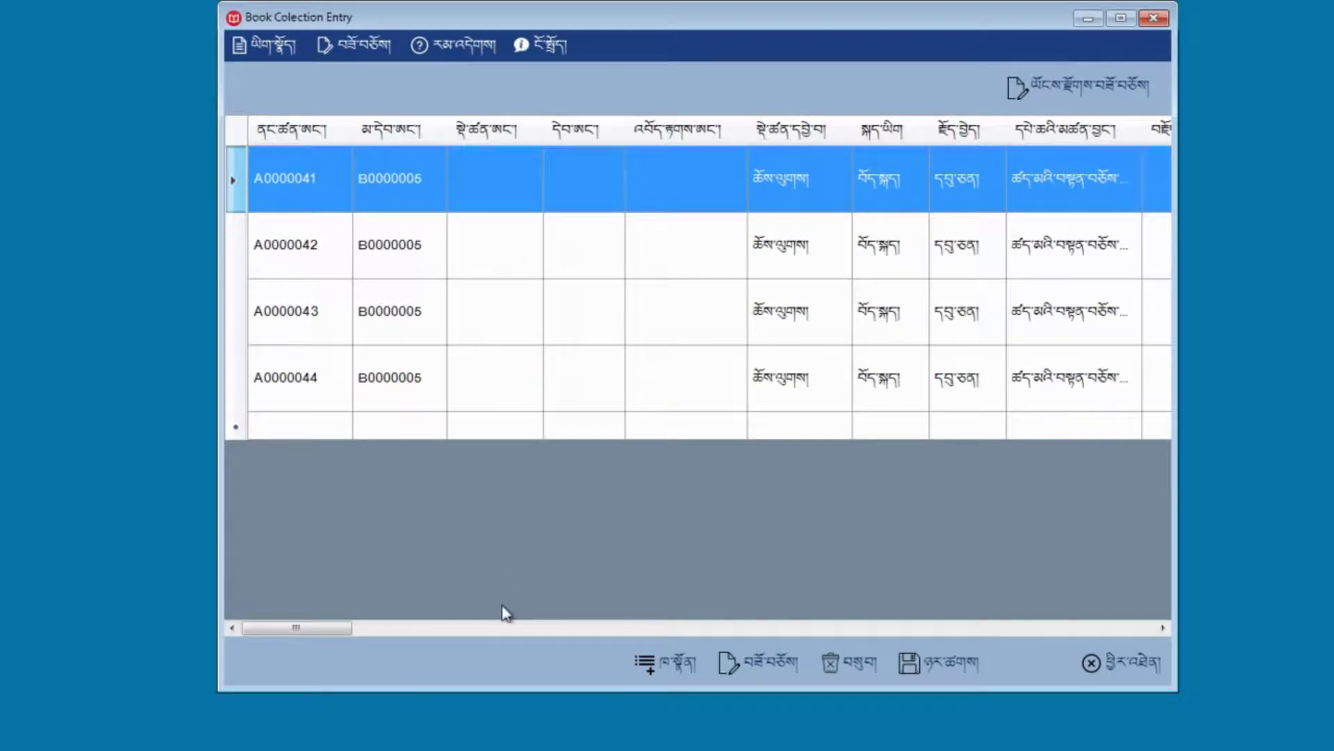
Step: Title volume record A0000042 ཕྱེ་བ་སོ་སོའི་རང་བཞིན་ལས་མངོན་སུམ་ཚད་མའི་མཚན་ཉིད། དབྱེ་བ། ལོག་ཕྱོགས་མངོན་སུམ་ལྟར་སྣང་བཤད་པ།, set its page range to 27-35 and confirm it
drag(328, 627, 408, 633)
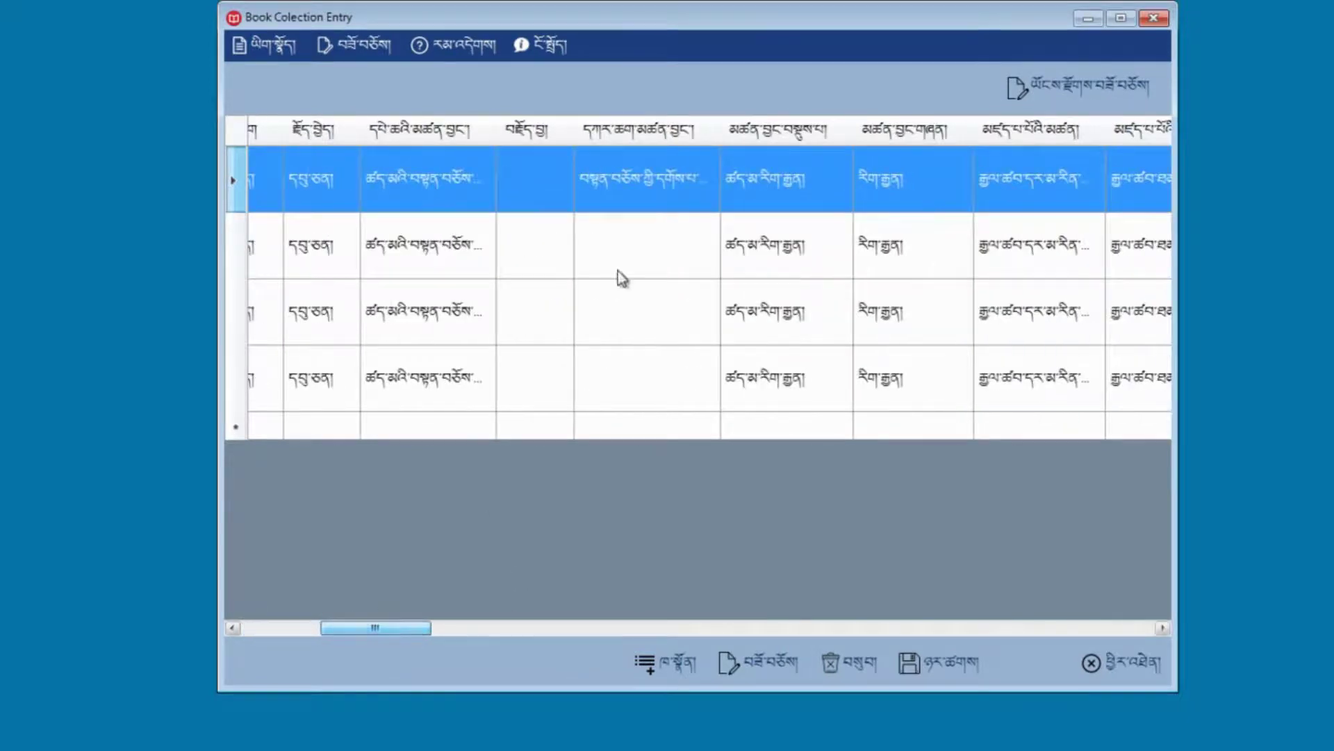
double_click(641, 246)
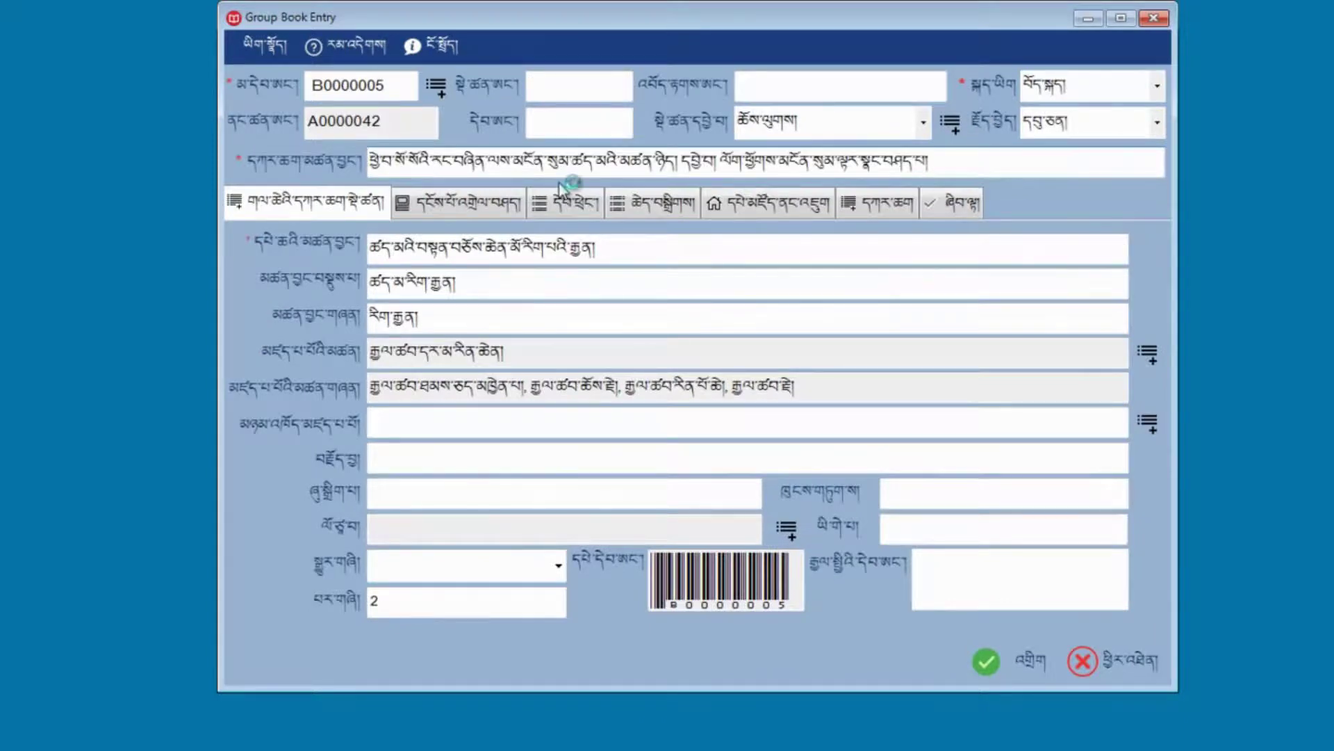
click(459, 203)
click(777, 289)
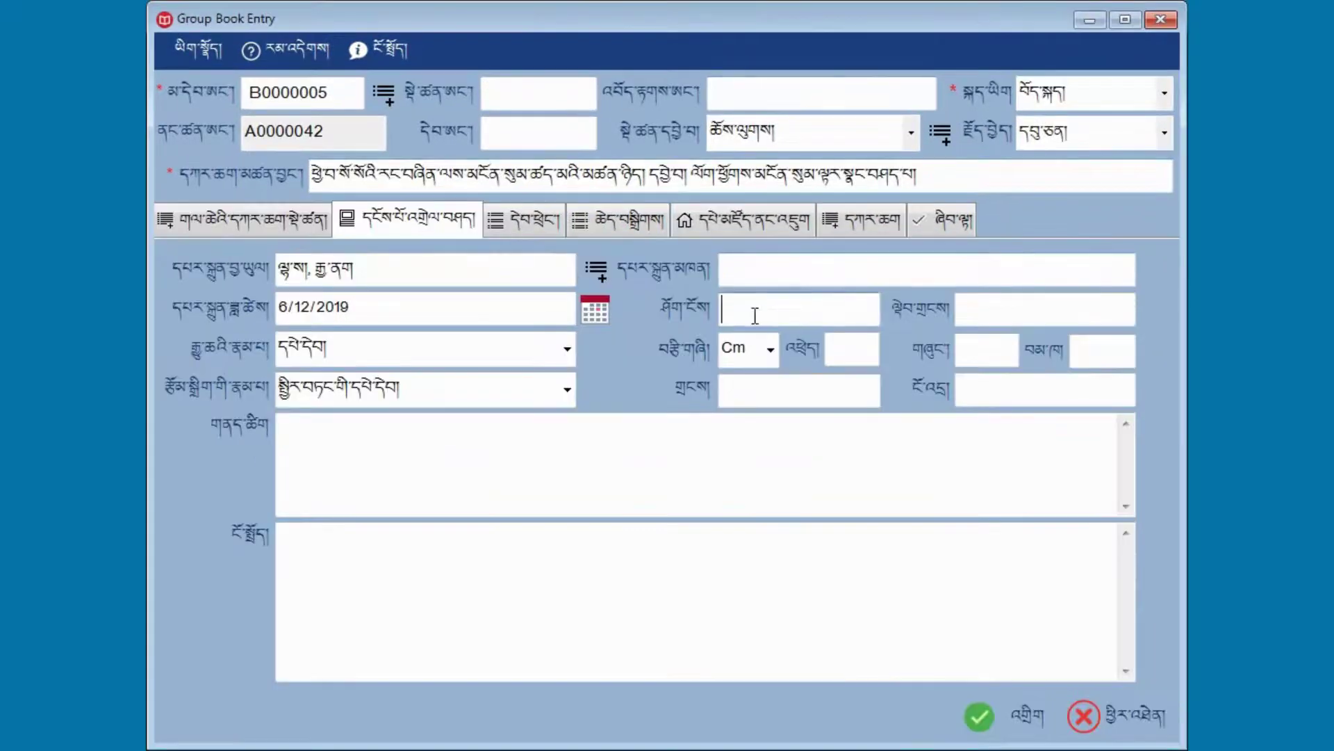
text(27-35)
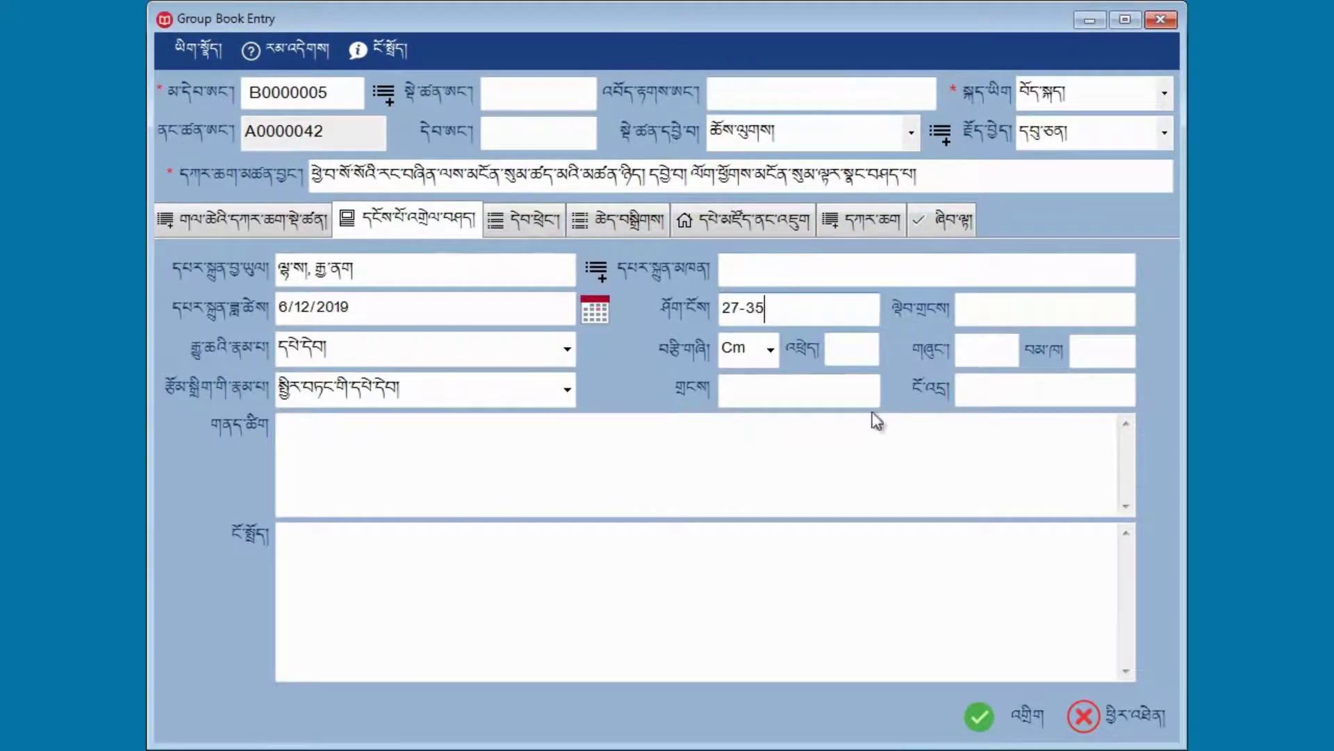
click(979, 717)
Step: Title volume record A0000043 ཚད་འབྲས་ཀྱི་རྣམ་གཞག་བཤད་པ།, set its page range to 36-92 and confirm it
double_click(541, 224)
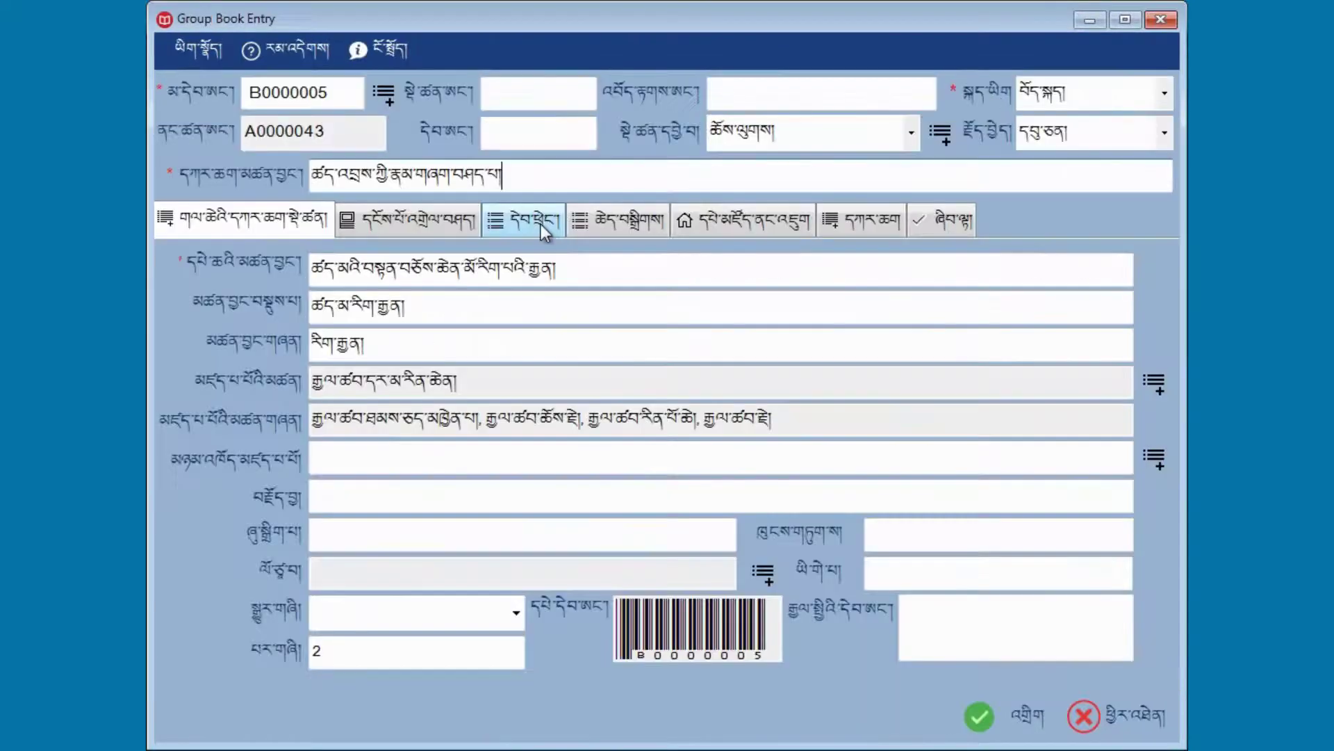
click(417, 219)
click(757, 306)
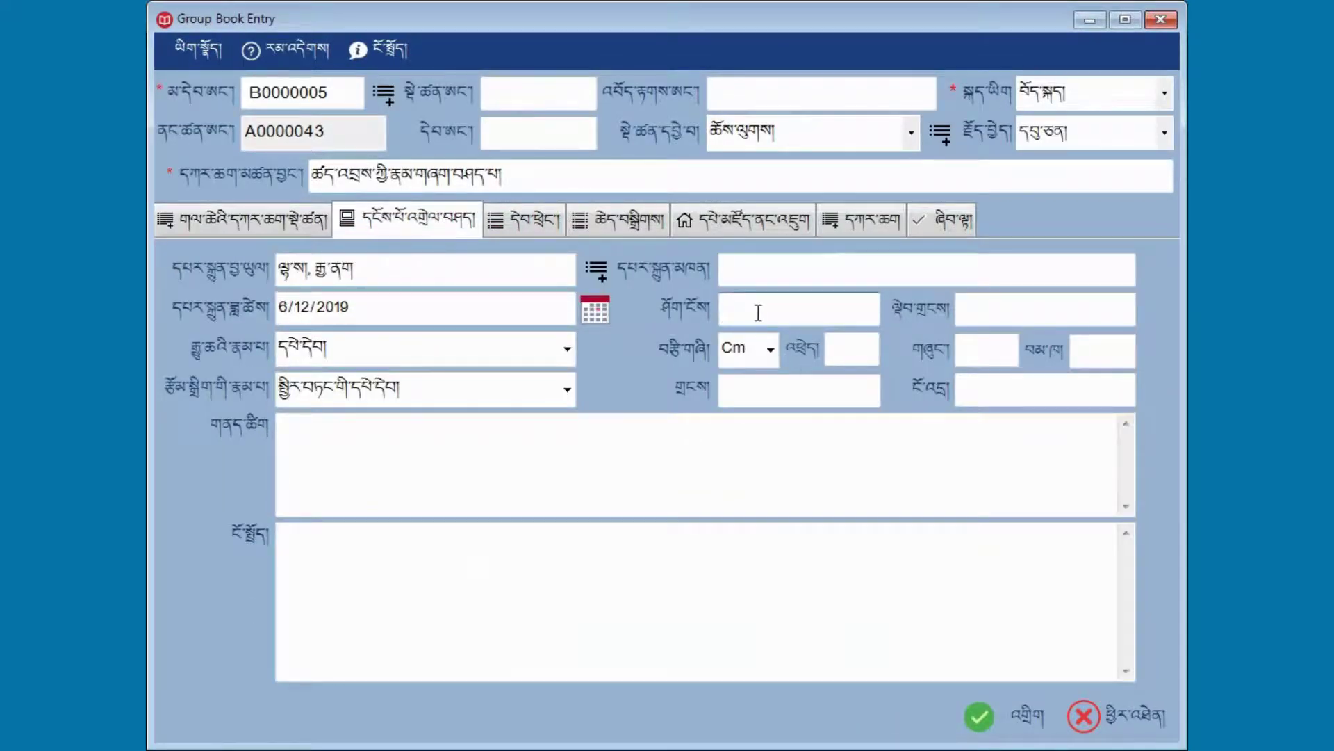
text(36-92)
click(980, 702)
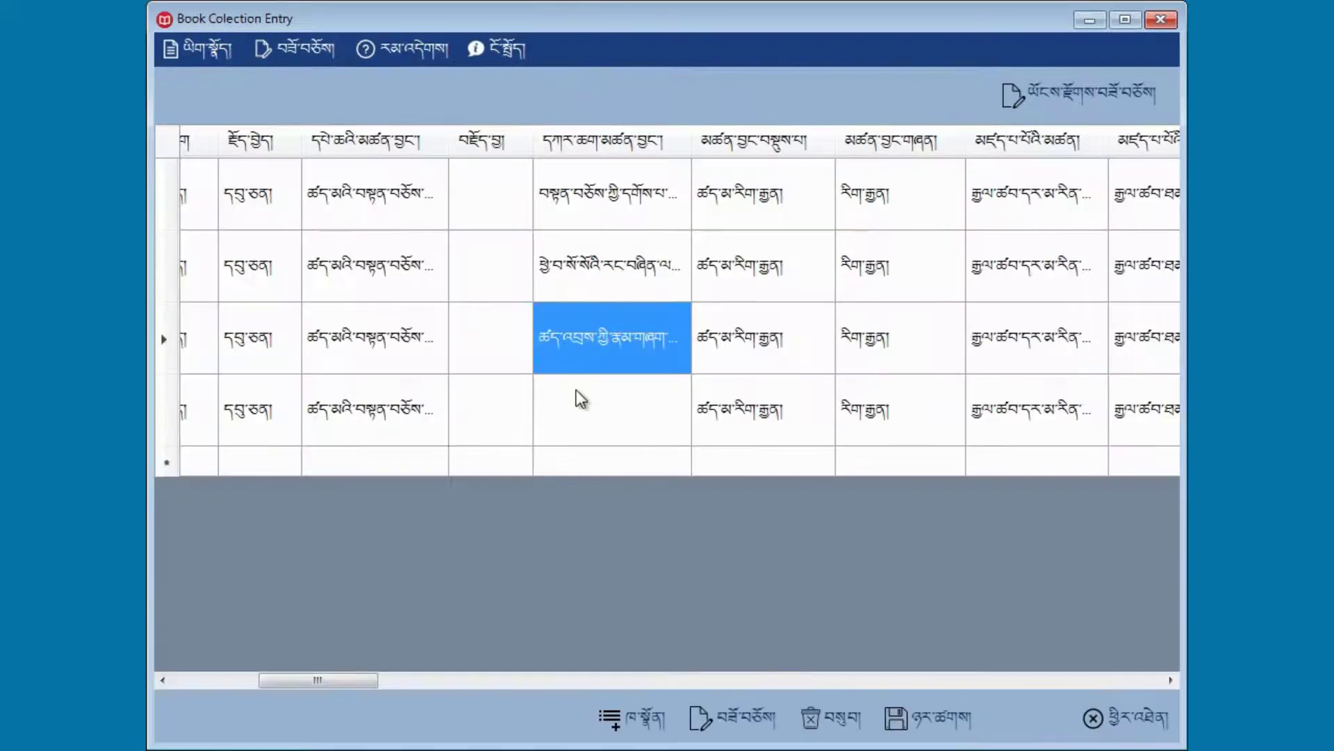
Step: Title volume record A0000044 རྗེས་དཔག་གི་རང་བཞིན་དང་། རྒྱུ་རྟགས་འཛིན་སེམས་བཤད་པ།, cutting the pasted page range 93-120 out of the title
double_click(572, 420)
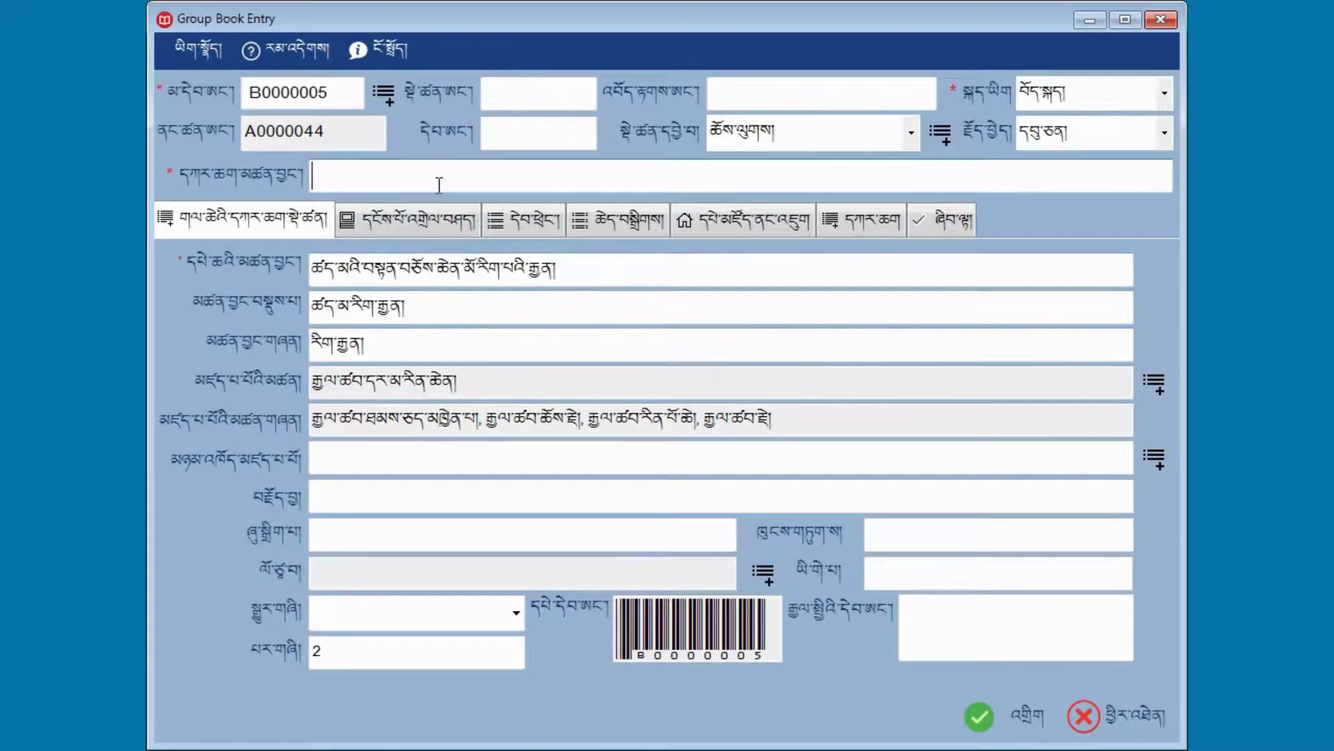
text(ཛེས་དཔལ་གྱི་རང་བཞིན་དང་། ཐུ་ཀྭན་འཛིན་སེམས་བཤད་སྐུ། 93-120)
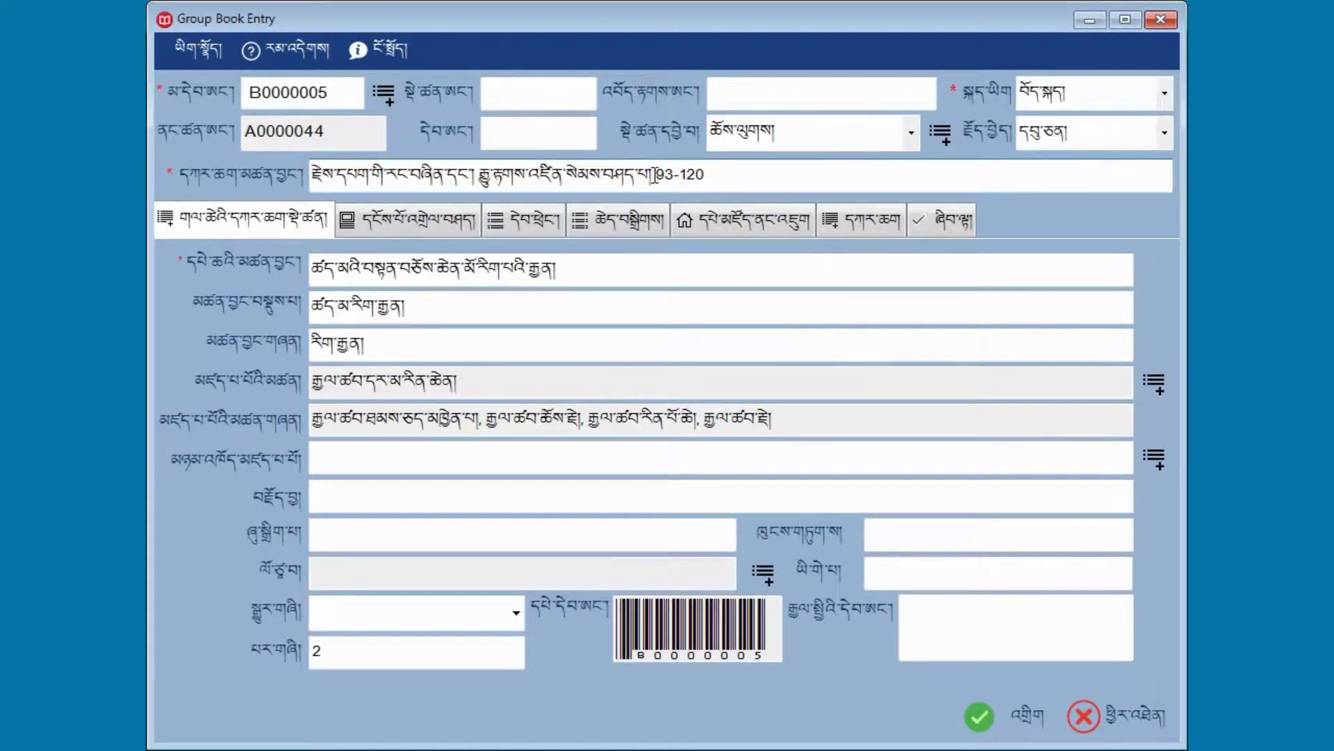
drag(652, 178, 715, 177)
key(ctrl+c)
key(BackSpace)
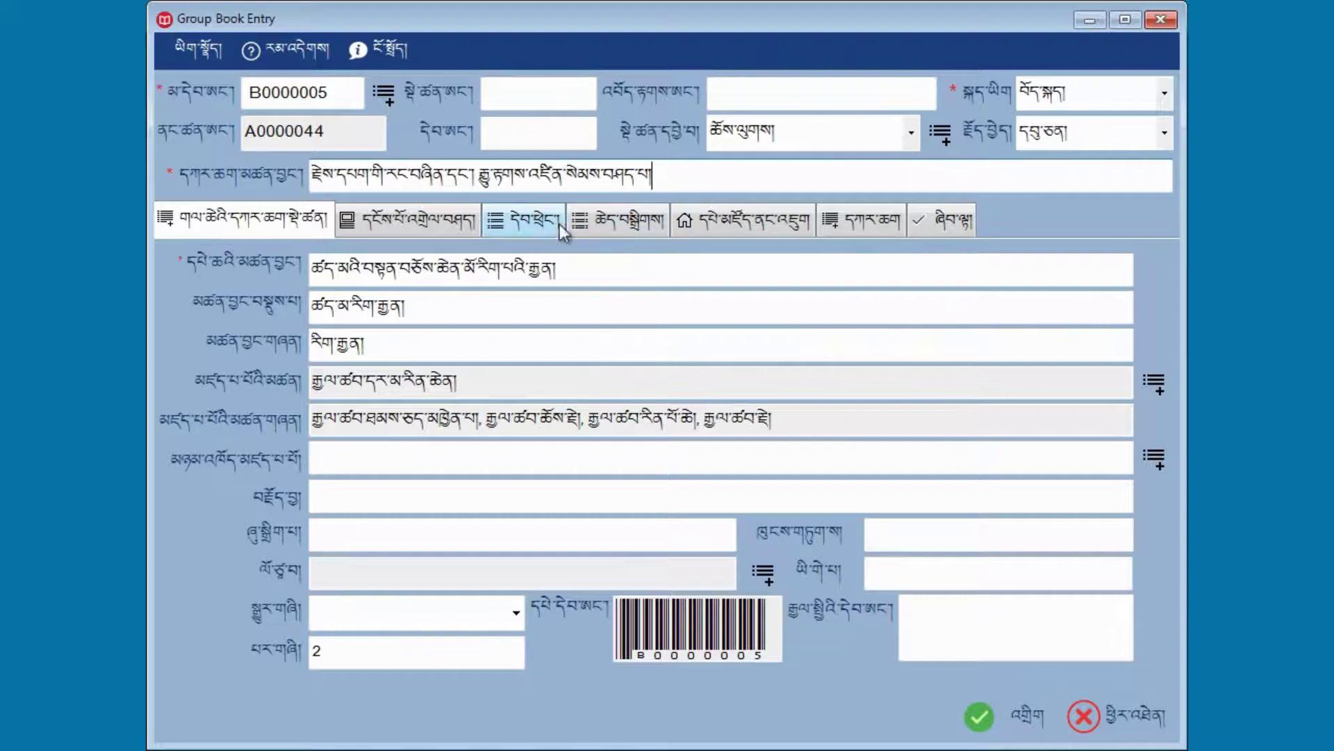
Step: Set the fourth volume's page range to 93-120, confirm the record and save the whole book collection
click(439, 222)
click(735, 312)
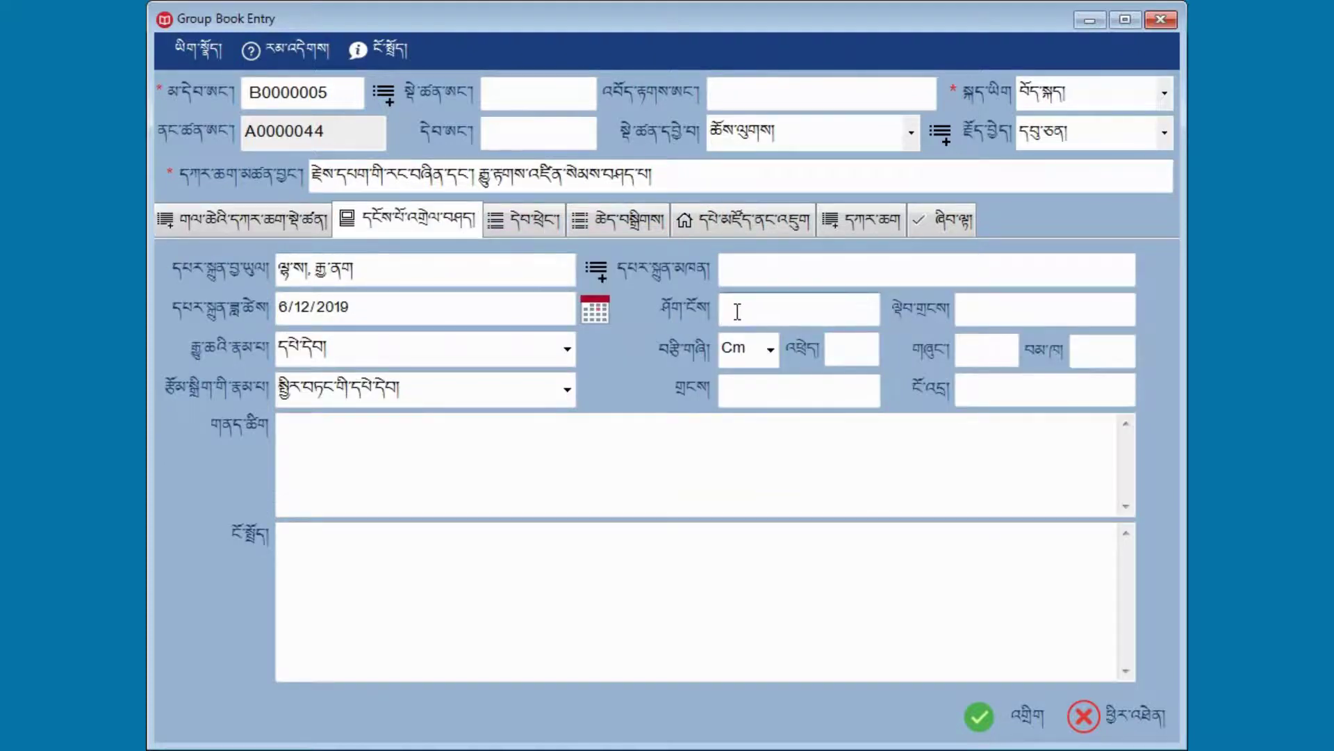
key(ctrl+v)
click(982, 718)
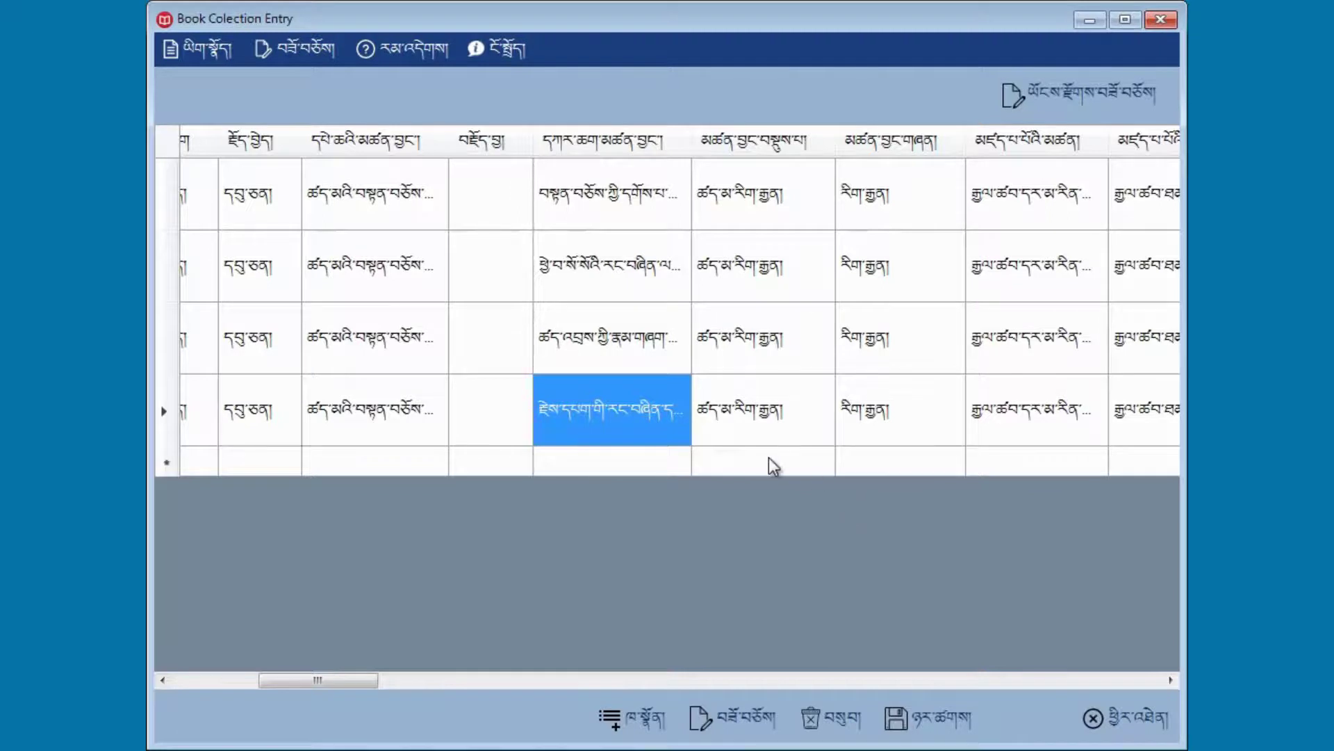
click(929, 722)
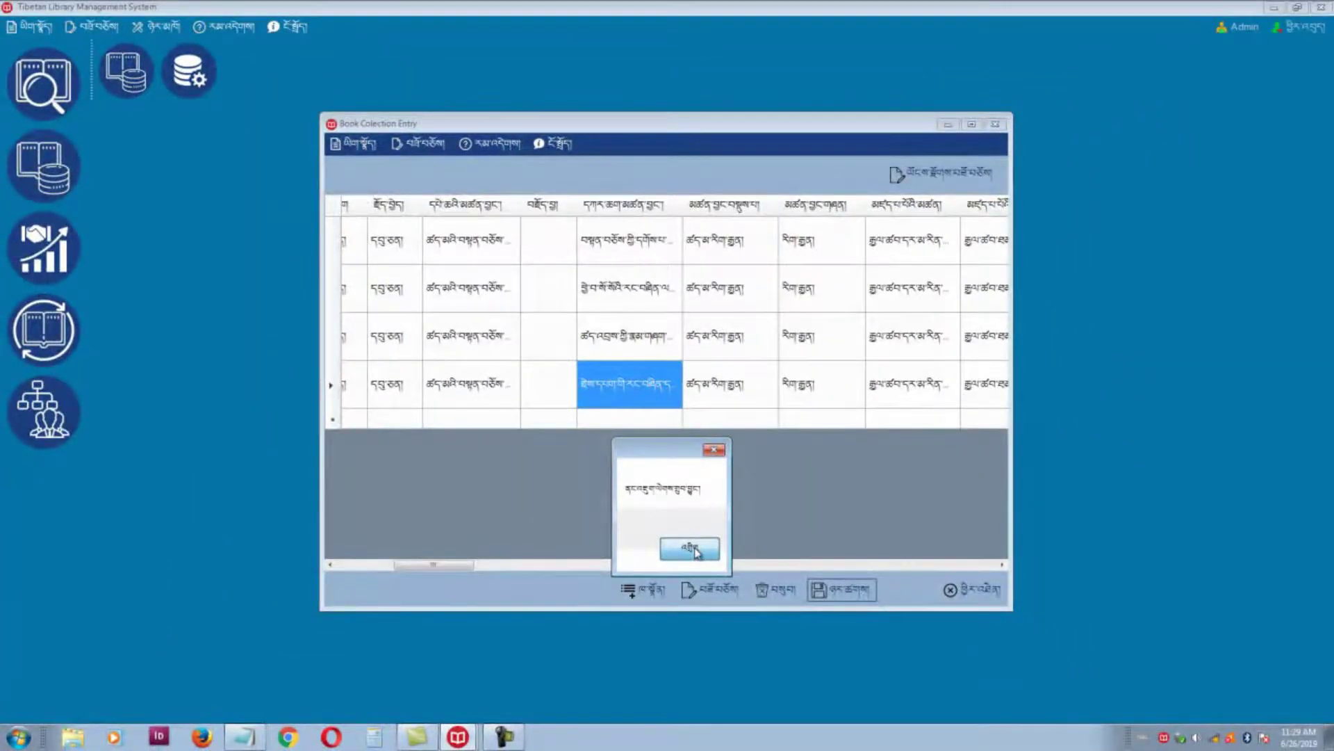
click(697, 550)
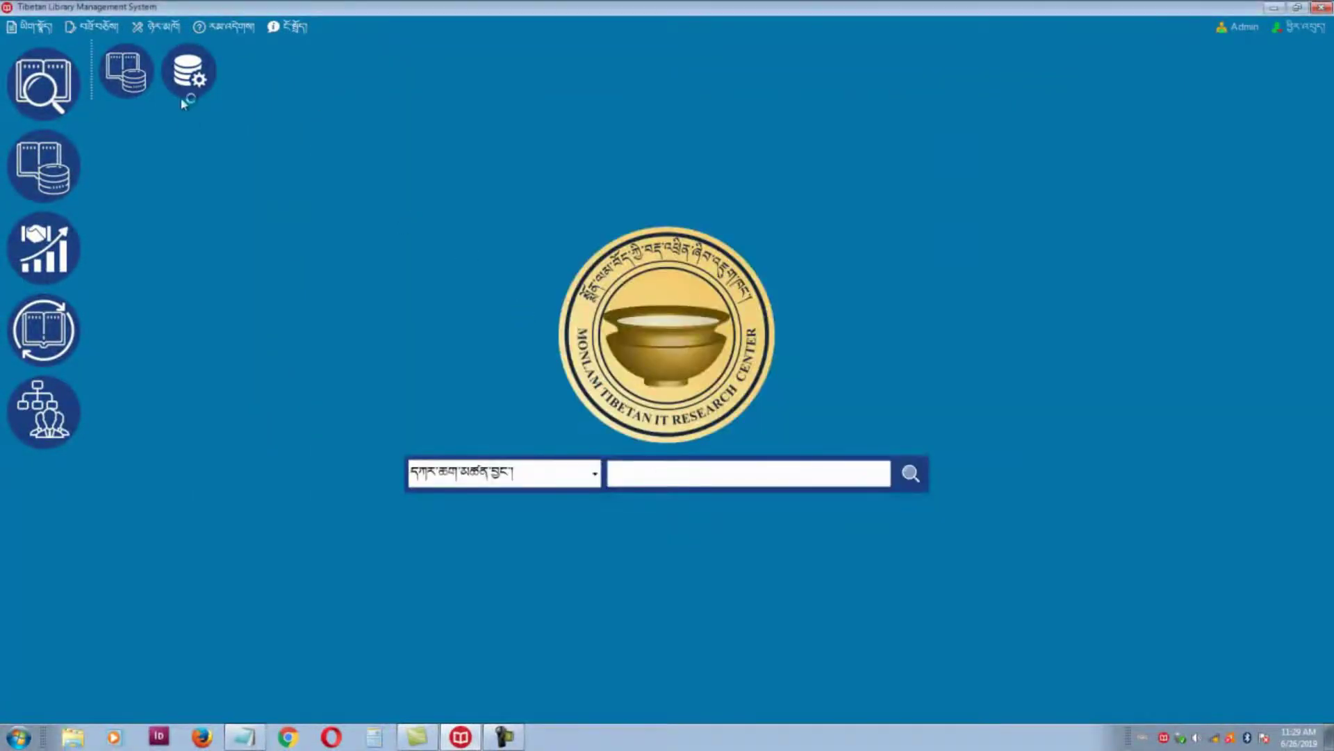
Step: Search the main book data by དཔེ་ཆའི་མཚན་བྱང་། for ཚད་མའི་བསྟན་བཅོས་ཆེན་མོ་རིག་པའི་རྒྱན།
click(184, 96)
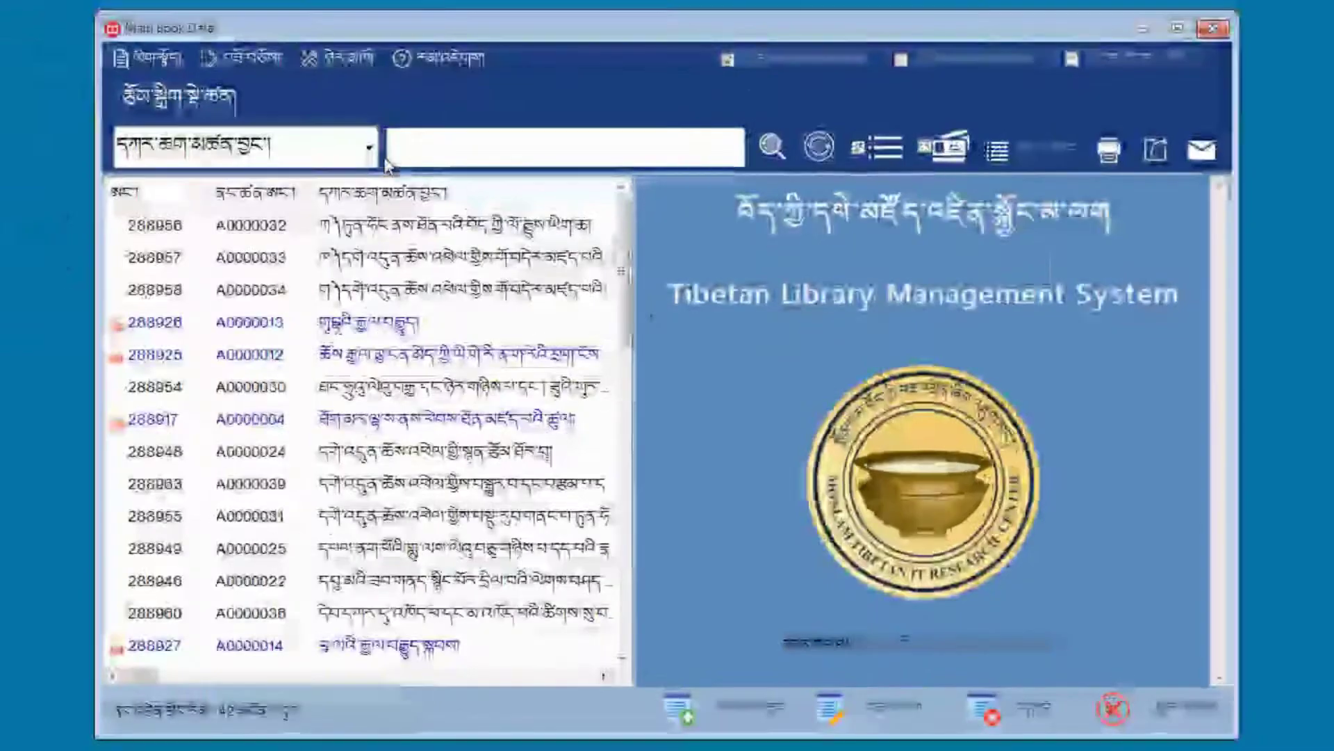
click(369, 145)
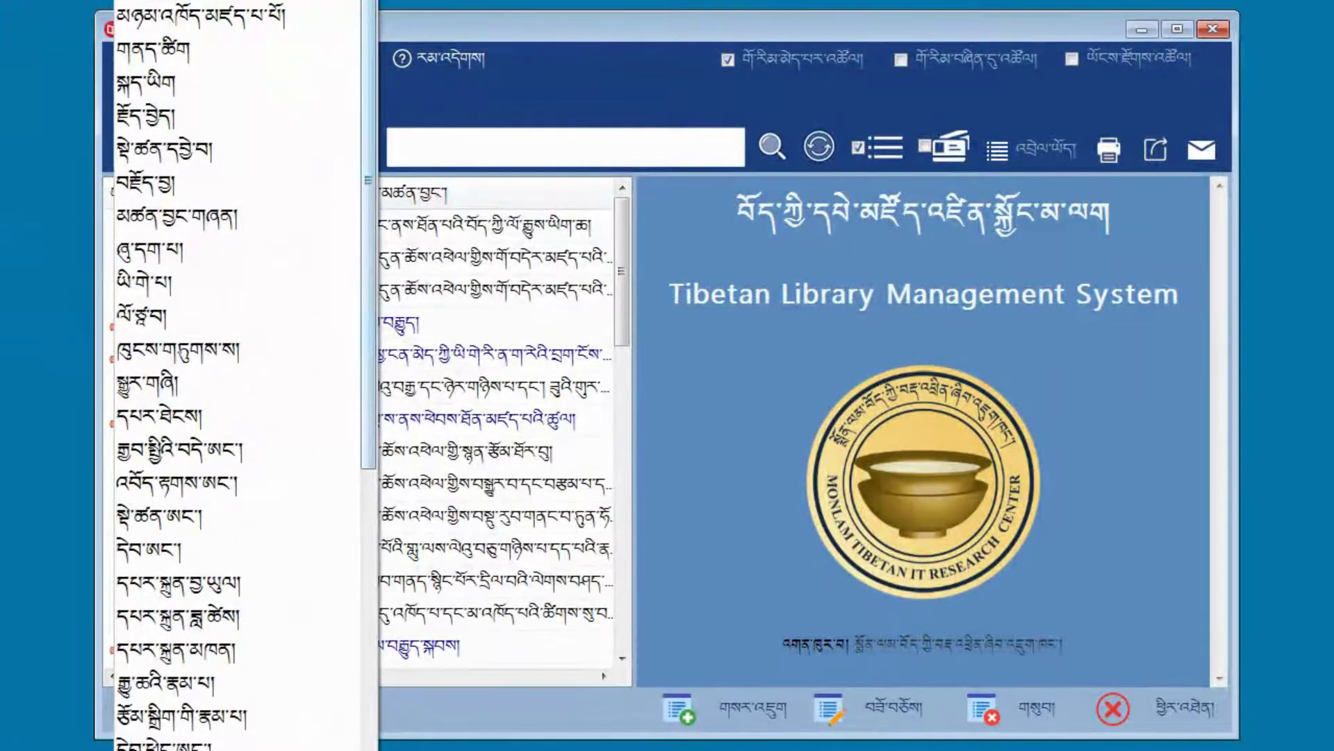
click(370, 146)
click(439, 149)
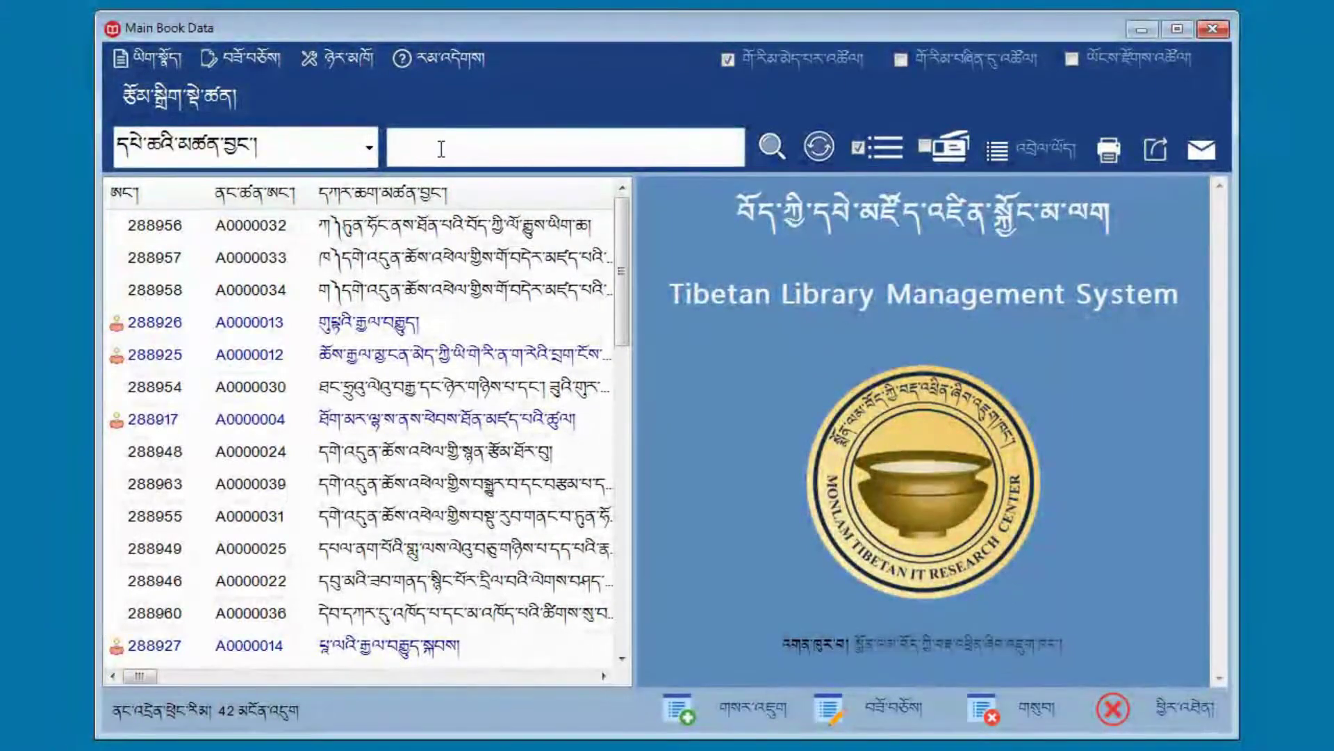
text(ཚད་མའི་བསྟན་བཅོས་ཆེན་མོ་རིག་པའི་རྒྱན།)
click(764, 157)
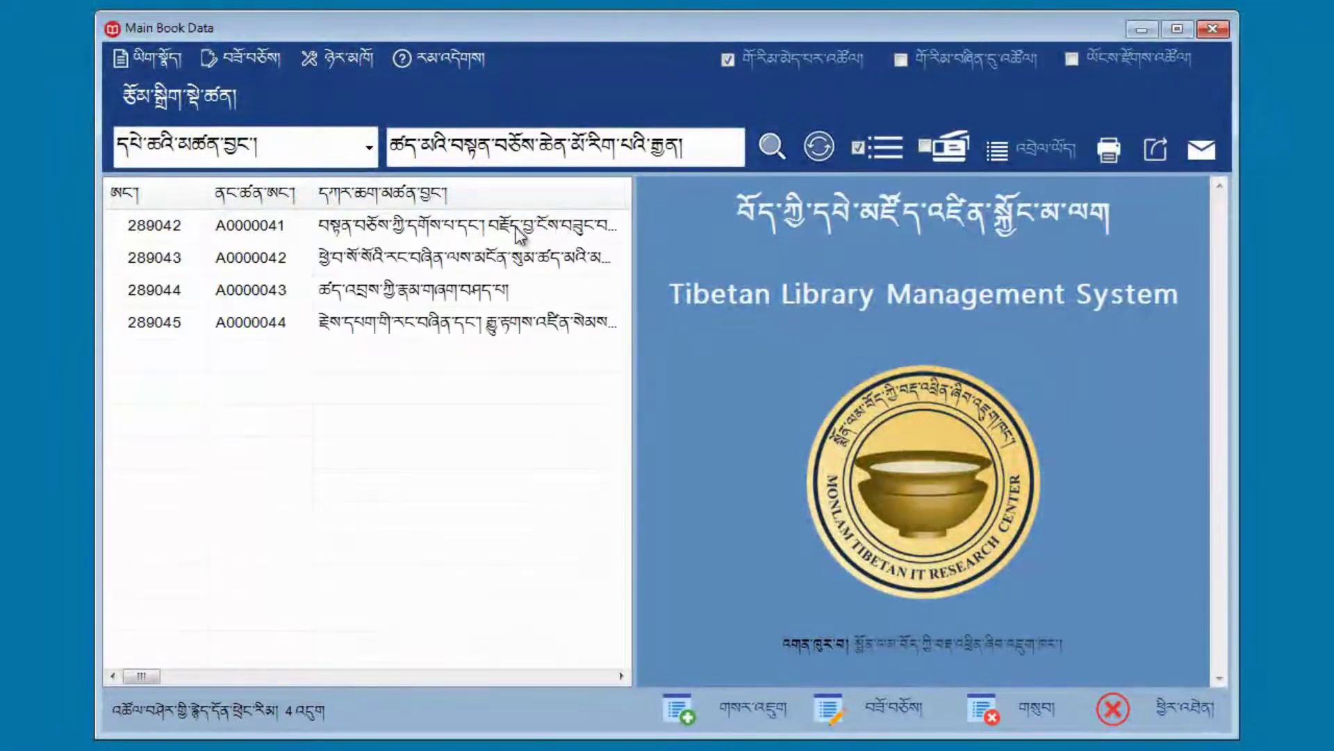
Step: View the catalogue details of volume records A0000041 to A0000044 one by one, ending on A0000041
click(414, 225)
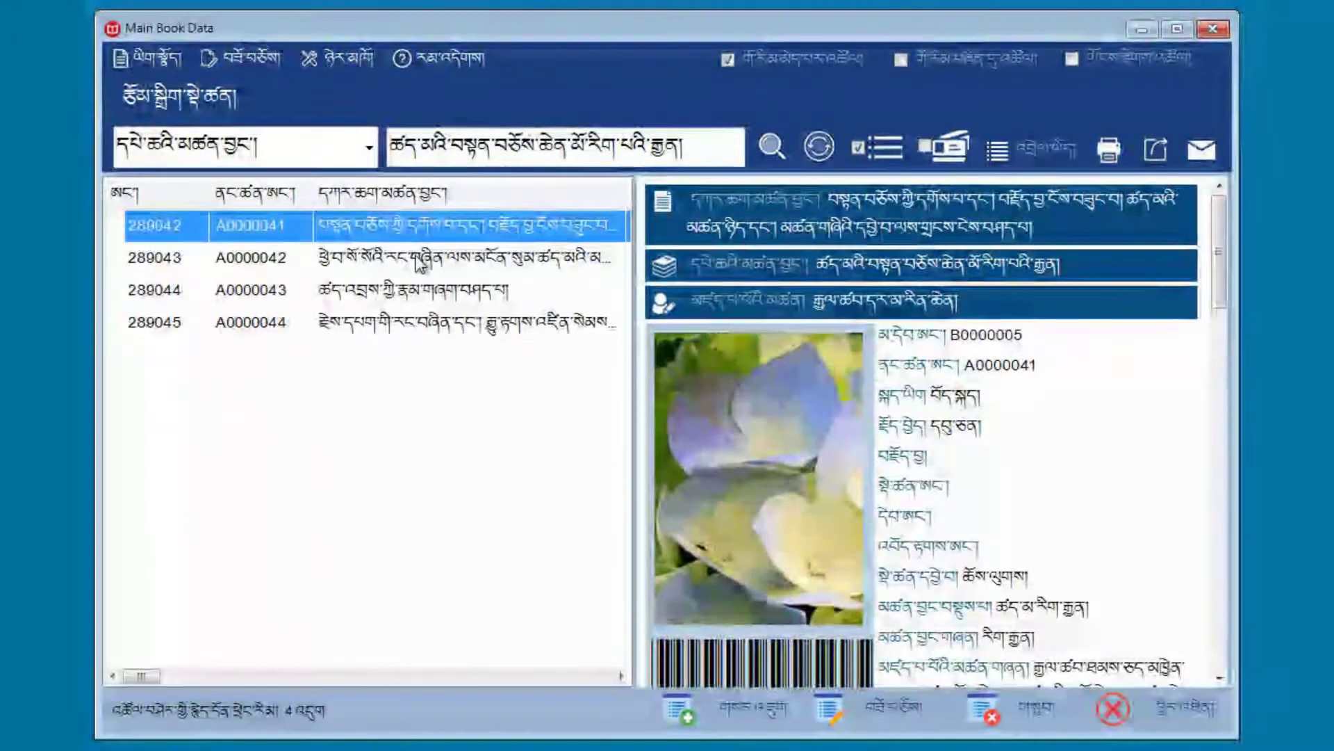
click(419, 257)
click(422, 289)
click(420, 317)
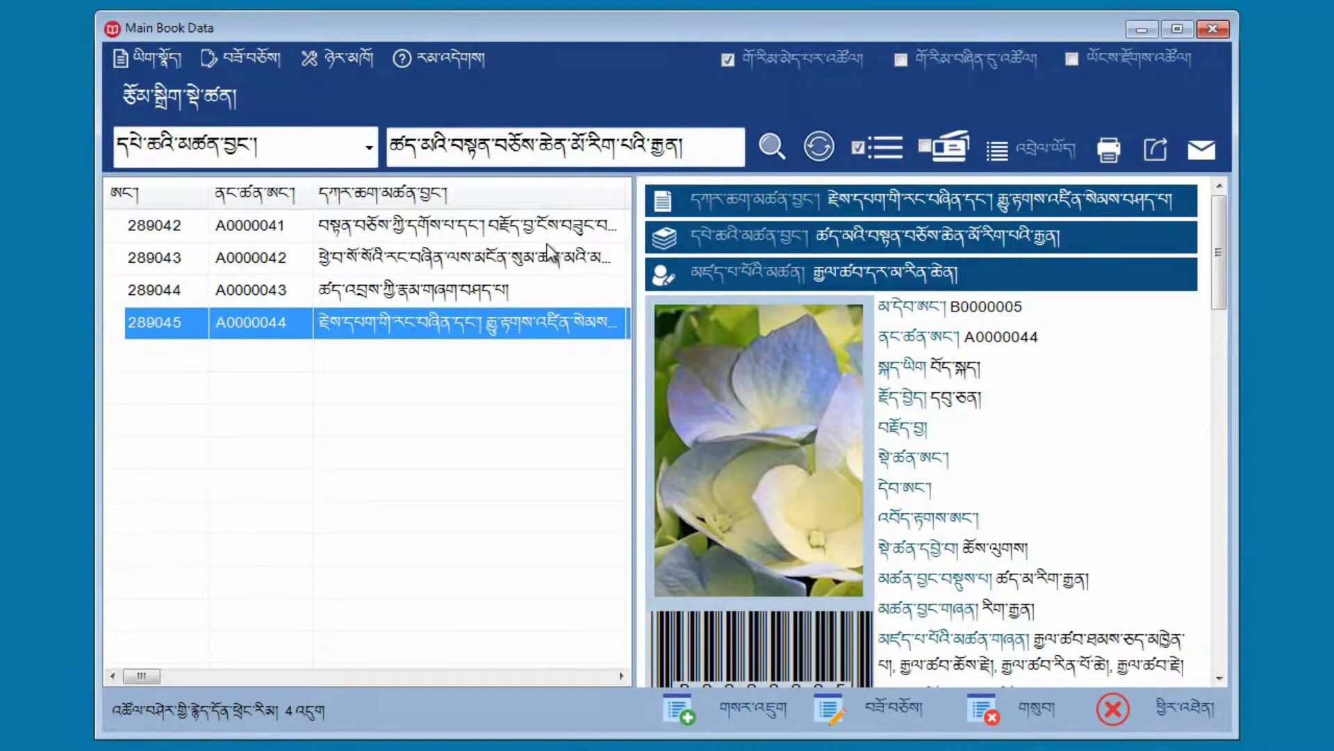
click(414, 227)
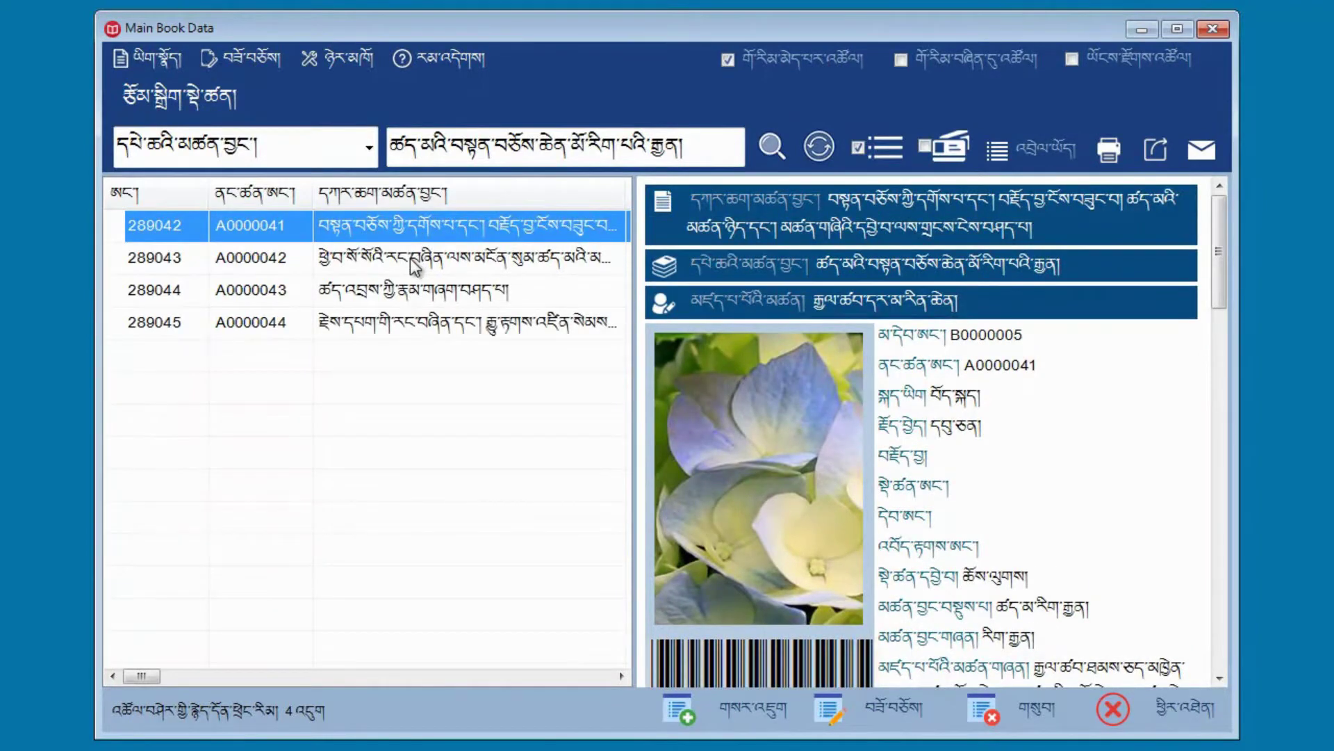